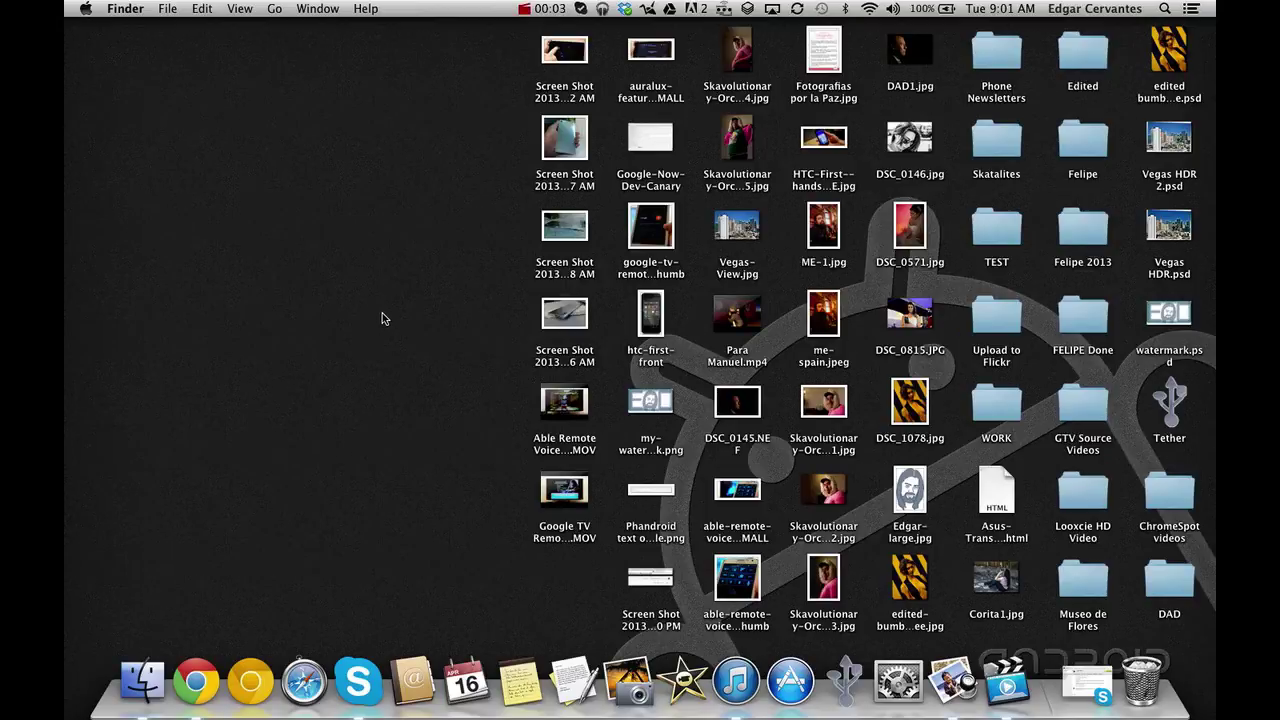
Step: Switch to the browser showing the BitTorrent Surf beta announcement and go to the article's headline
{"action": "key", "text": "ctrl+Right"}
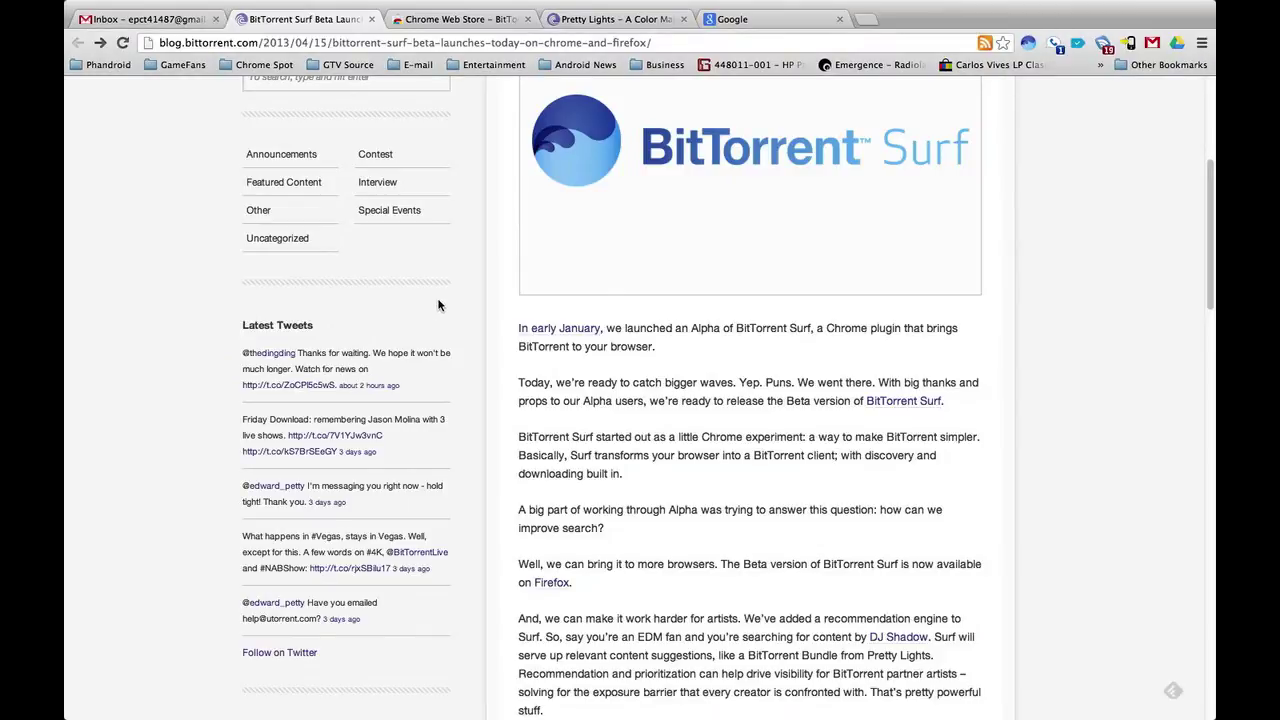
{"action": "scroll", "coordinate": [540, 360], "scroll_direction": "up", "scroll_amount": 3}
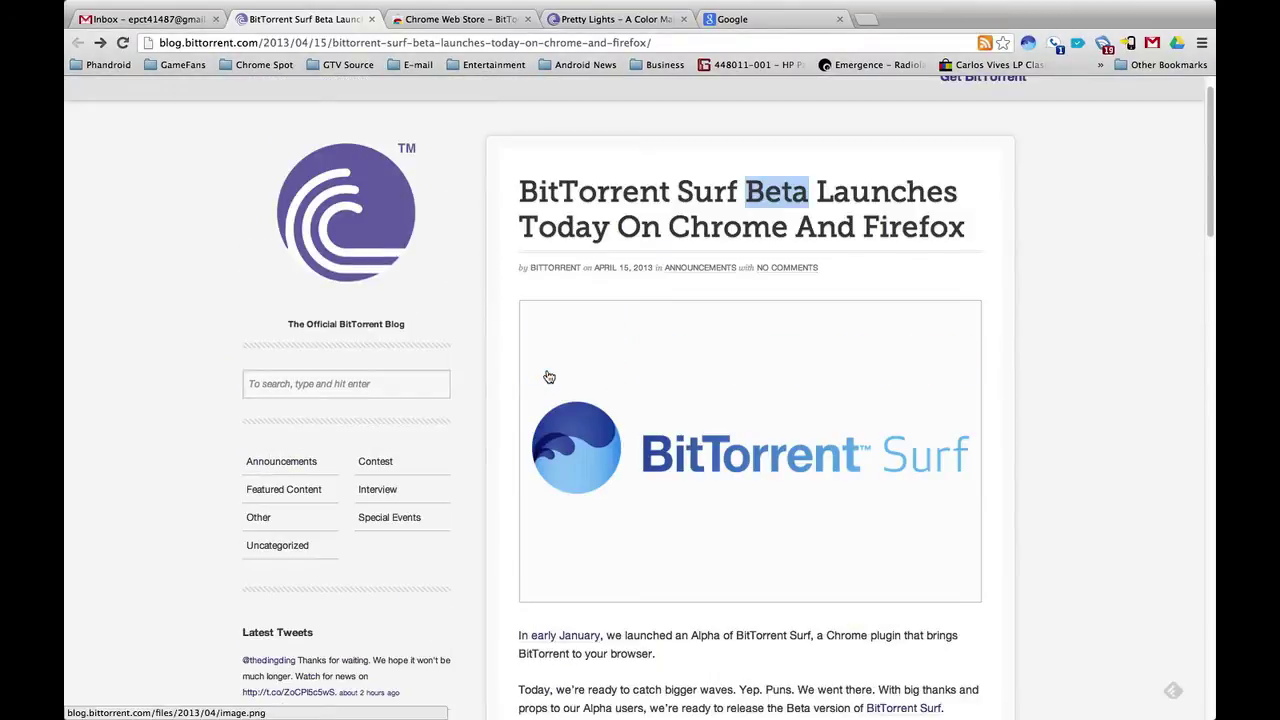
{"action": "scroll", "coordinate": [549, 376], "scroll_direction": "up", "scroll_amount": 1}
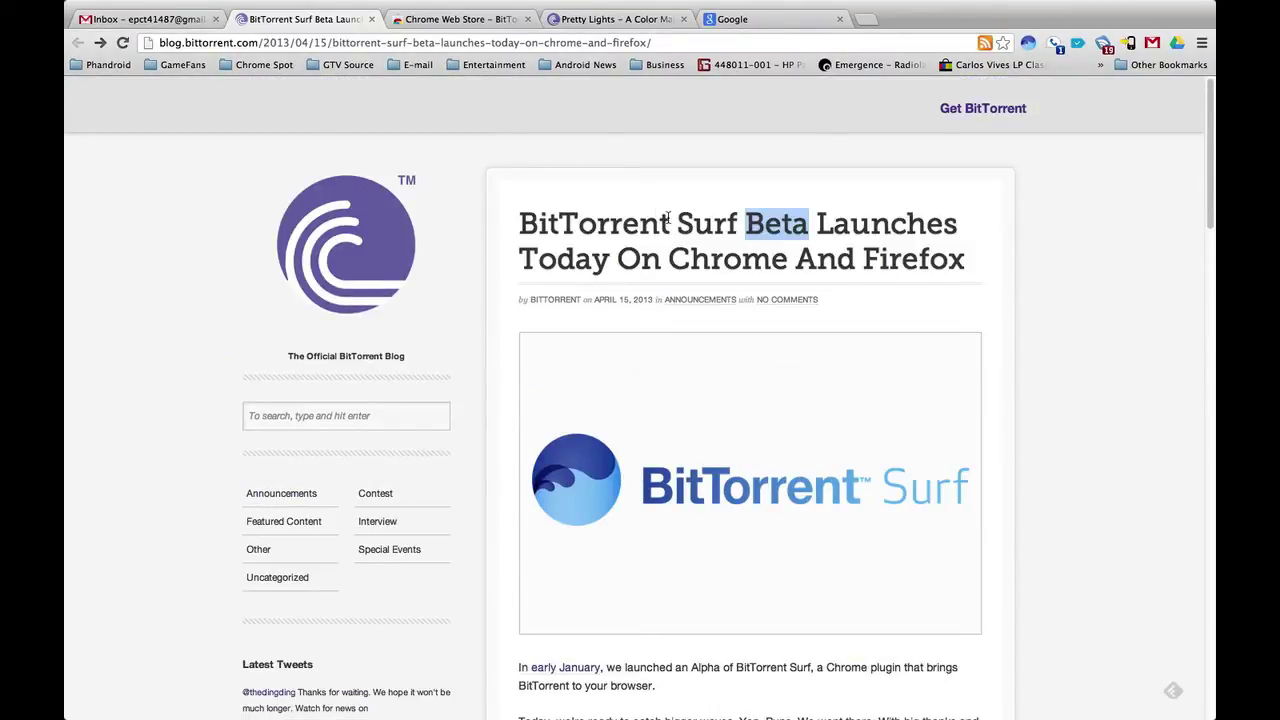
Step: Highlight the word "BitTorrent" in the announcement's headline
{"action": "left_click", "coordinate": [755, 228]}
{"action": "left_click_drag", "start_coordinate": [755, 226], "coordinate": [808, 228]}
{"action": "left_click_drag", "start_coordinate": [519, 224], "coordinate": [673, 222]}
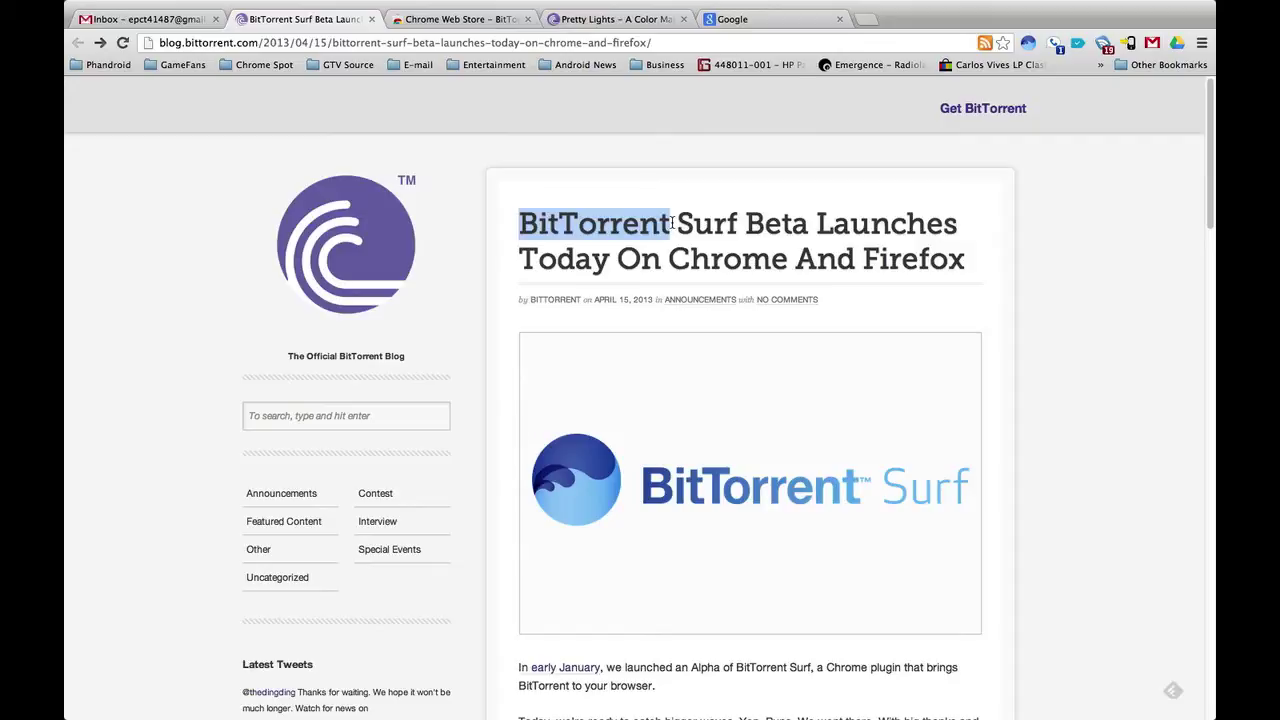
{"action": "left_click_drag", "start_coordinate": [560, 224], "coordinate": [665, 226]}
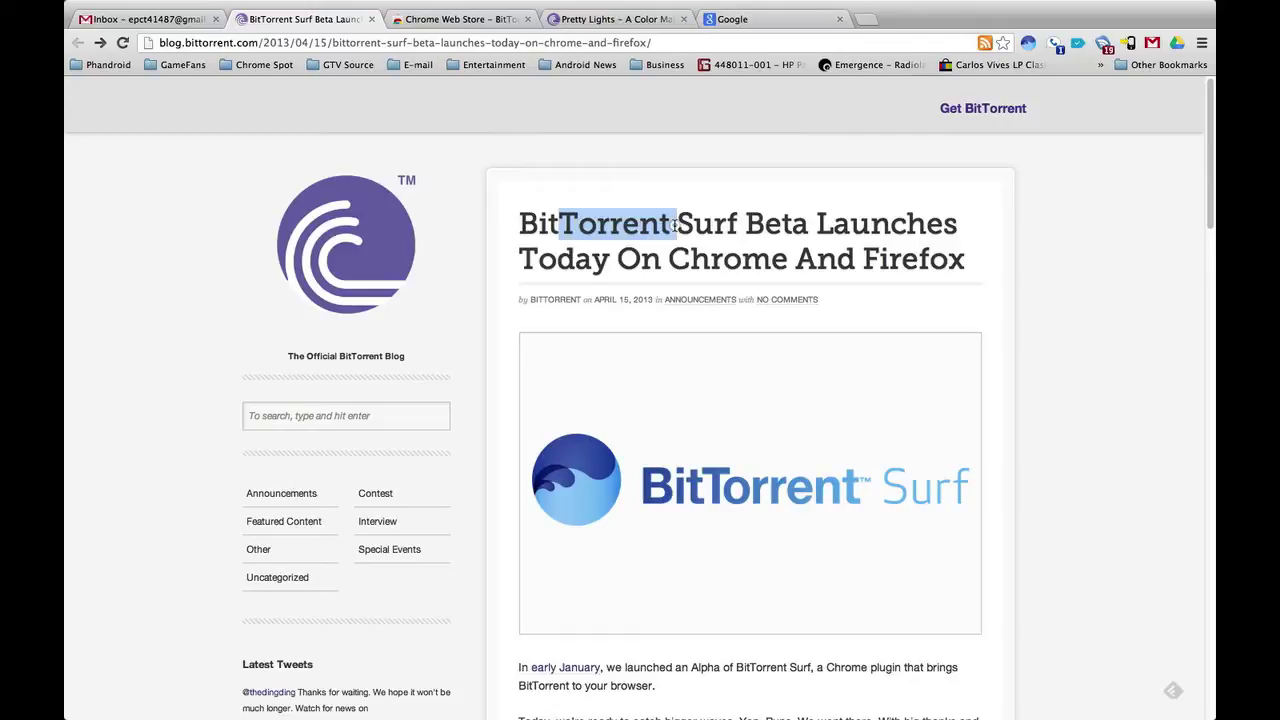
{"action": "left_click", "coordinate": [530, 222]}
{"action": "left_click_drag", "start_coordinate": [519, 223], "coordinate": [652, 232]}
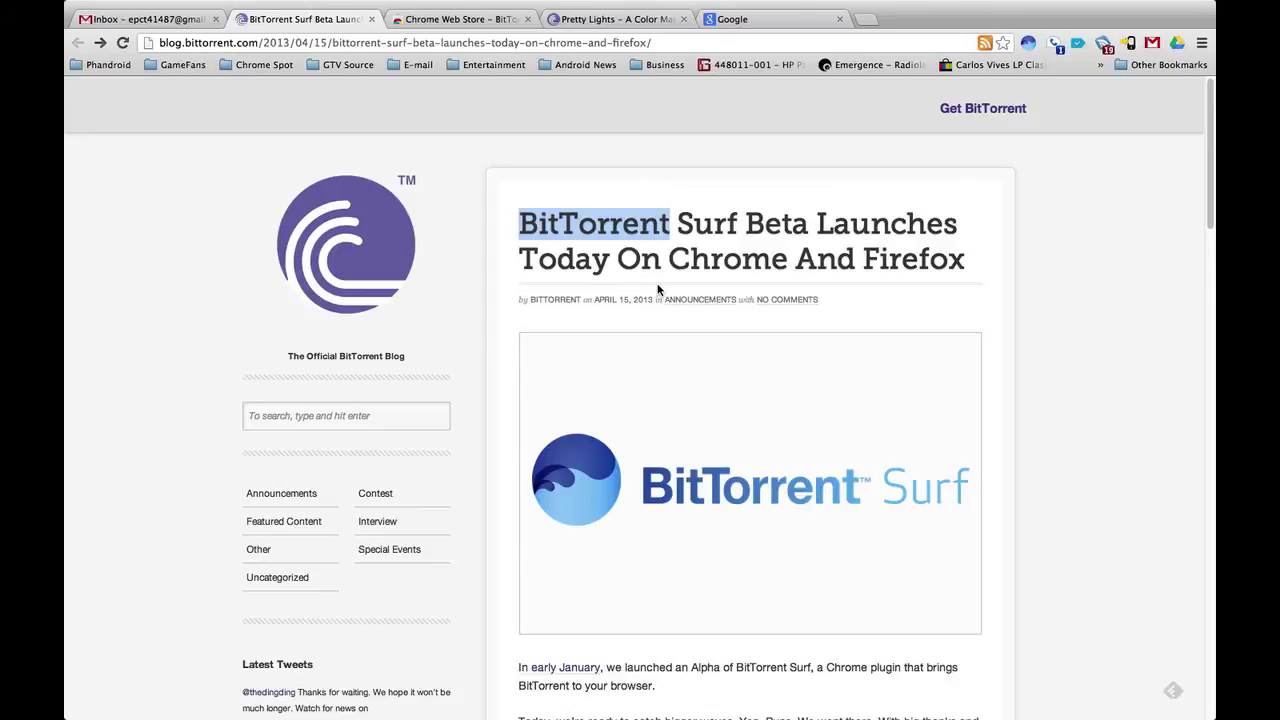
{"action": "left_click", "coordinate": [579, 238]}
{"action": "left_click_drag", "start_coordinate": [519, 222], "coordinate": [586, 224]}
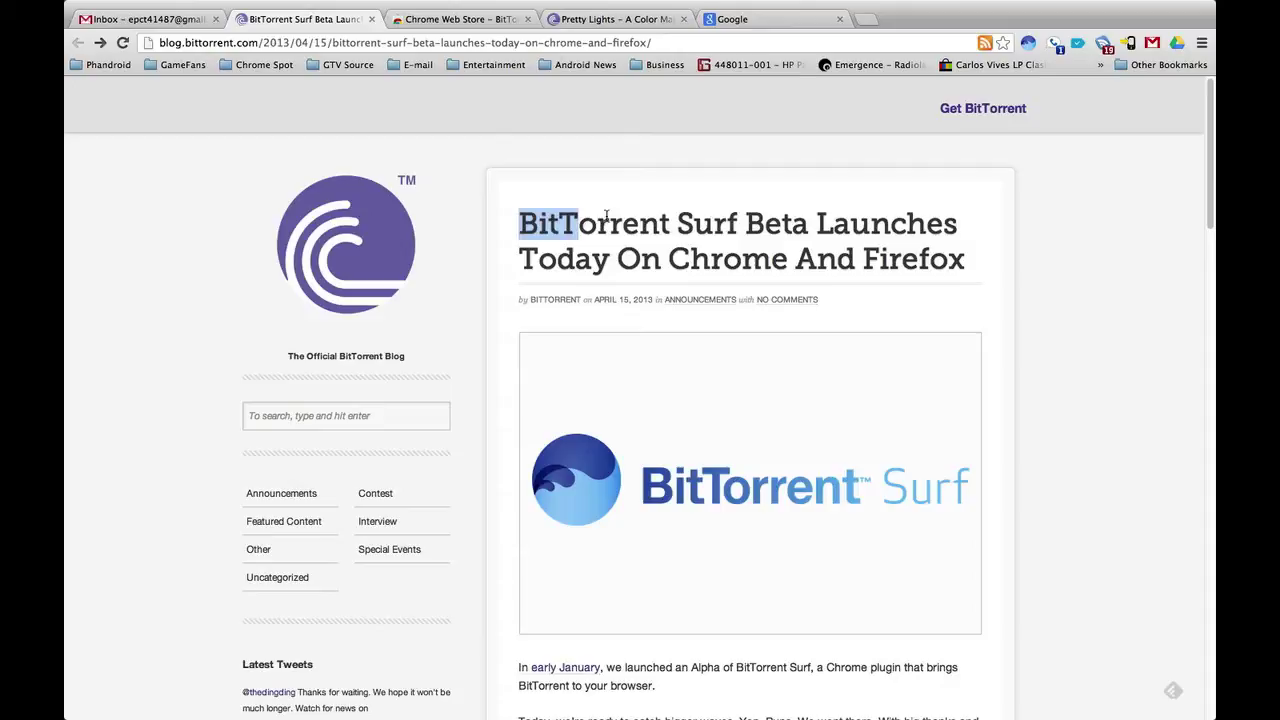
{"action": "left_click", "coordinate": [592, 222]}
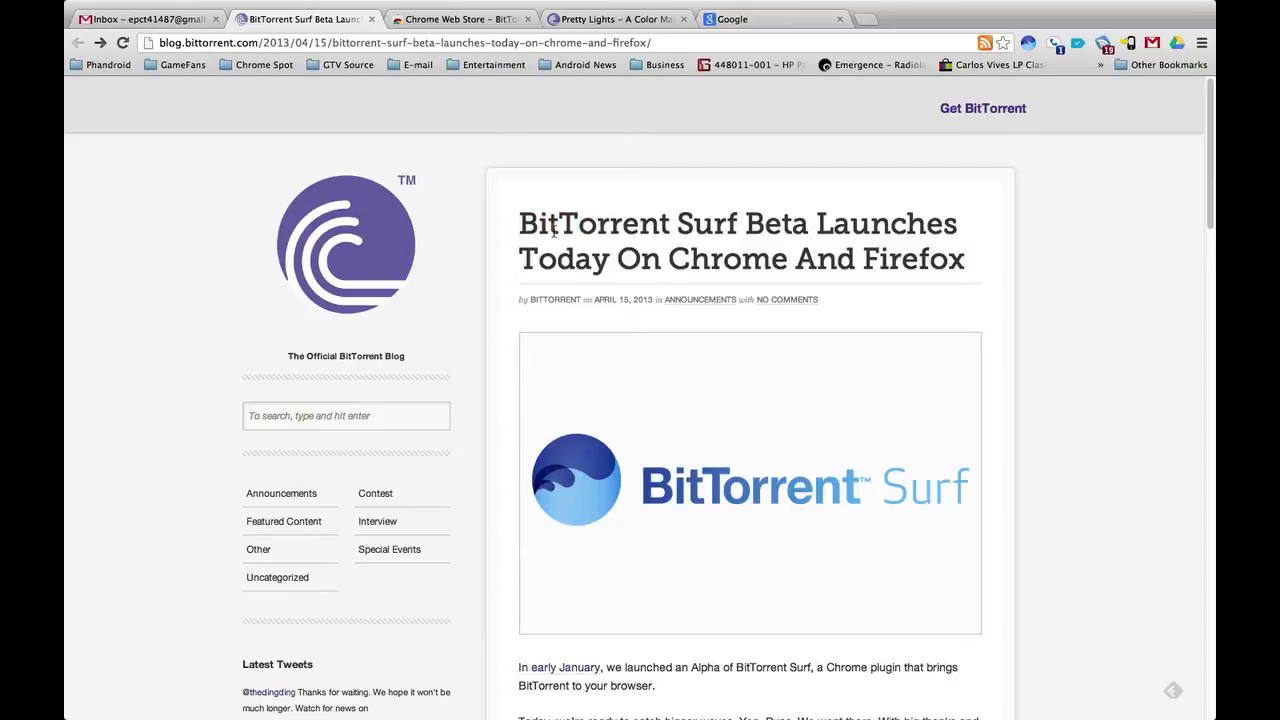
{"action": "left_click_drag", "start_coordinate": [524, 228], "coordinate": [674, 222]}
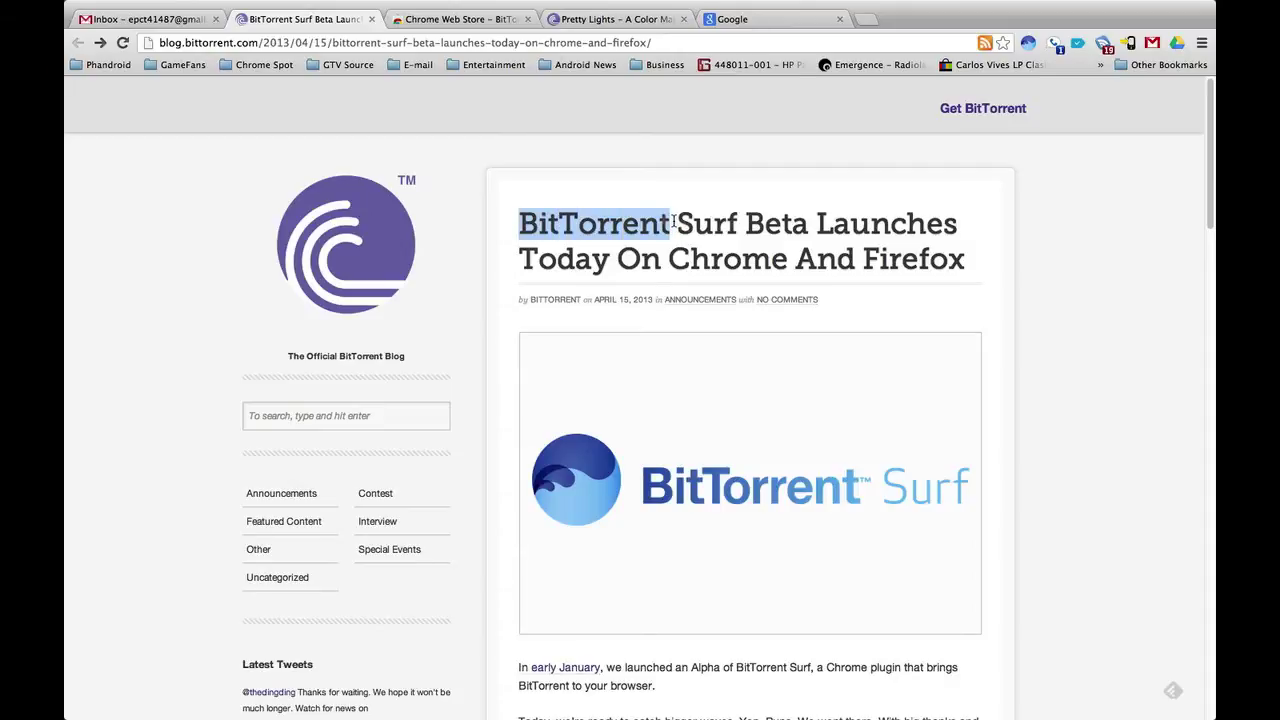
{"action": "left_click", "coordinate": [580, 220]}
{"action": "left_click_drag", "start_coordinate": [520, 224], "coordinate": [667, 226]}
Step: Skim the opening section of the announcement and return to its headline about the Chrome and Firefox launch
{"action": "scroll", "coordinate": [666, 250], "scroll_direction": "down", "scroll_amount": 5}
{"action": "scroll", "coordinate": [668, 258], "scroll_direction": "up", "scroll_amount": 5}
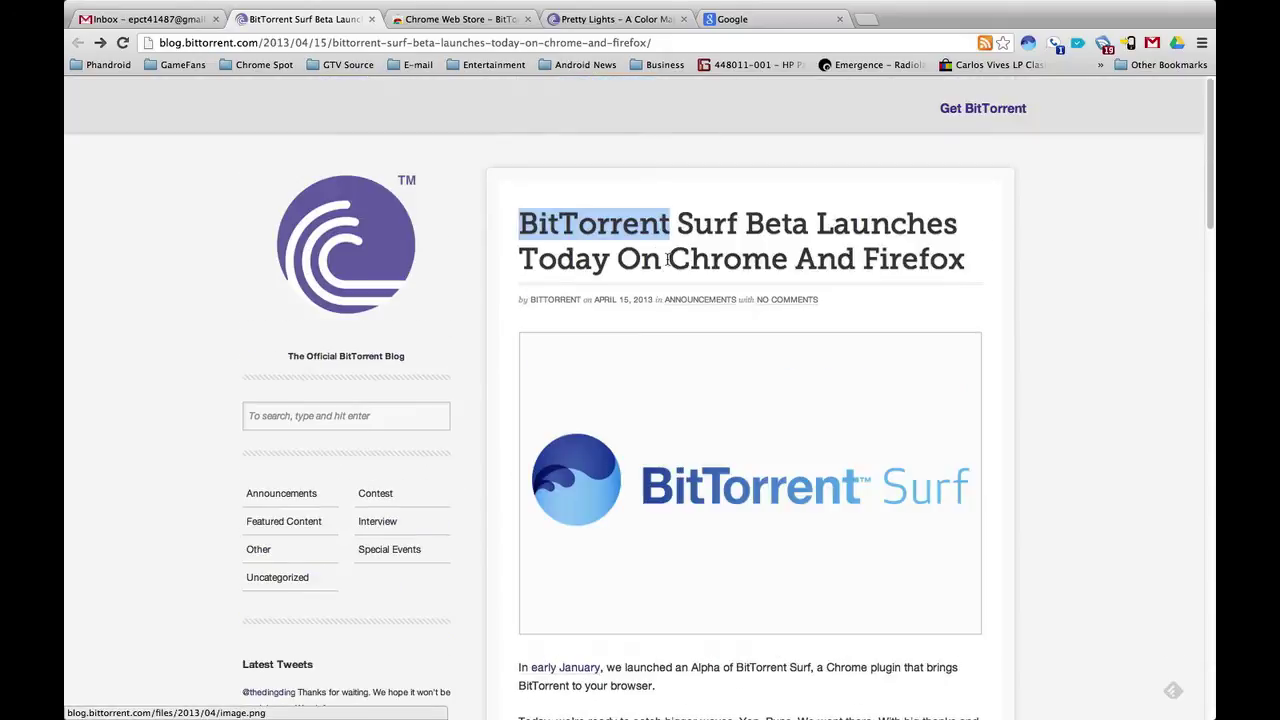
{"action": "left_click_drag", "start_coordinate": [676, 226], "coordinate": [690, 265]}
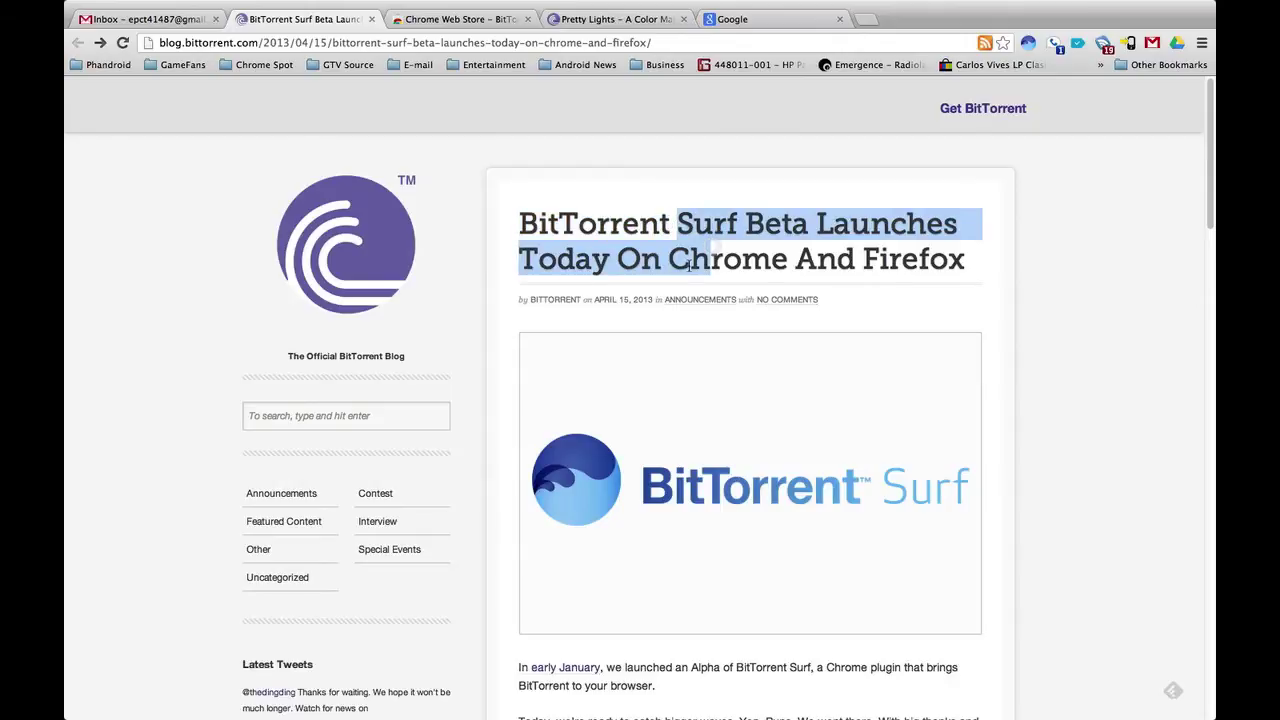
{"action": "left_click", "coordinate": [685, 260]}
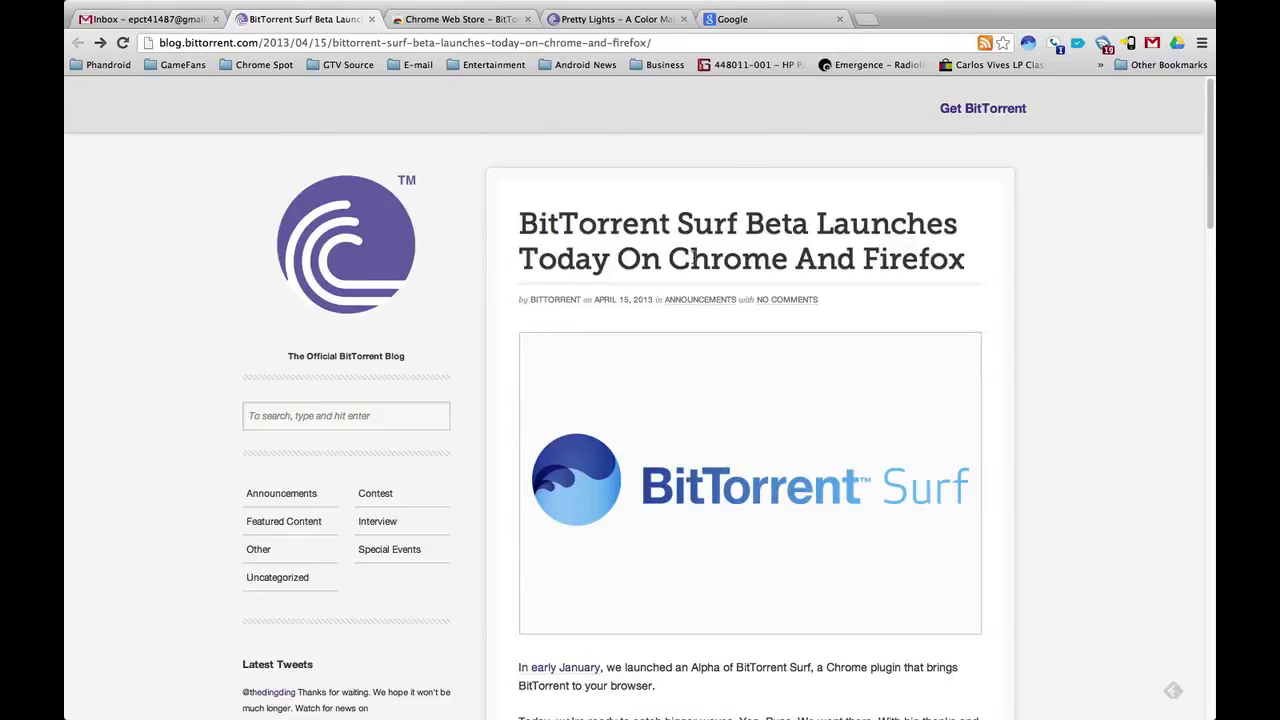
{"action": "scroll", "coordinate": [695, 260], "scroll_direction": "down", "scroll_amount": 7}
{"action": "scroll", "coordinate": [700, 286], "scroll_direction": "up", "scroll_amount": 3}
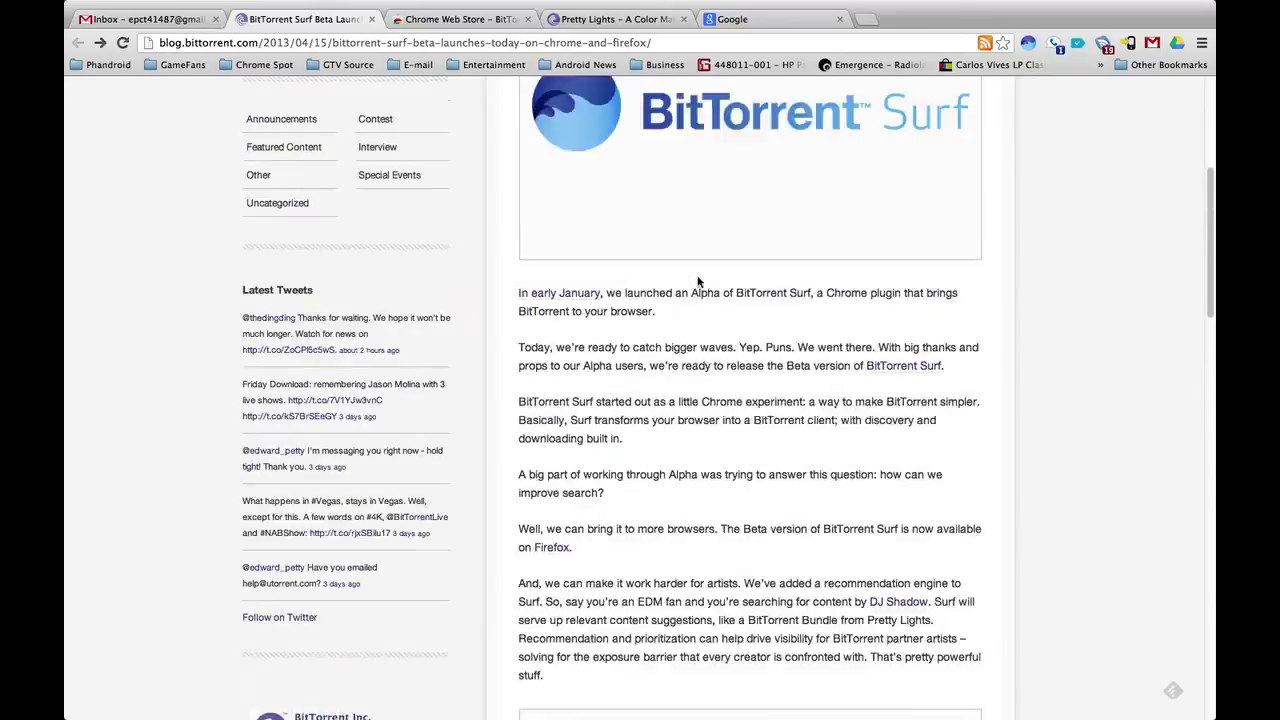
{"action": "scroll", "coordinate": [698, 283], "scroll_direction": "up", "scroll_amount": 5}
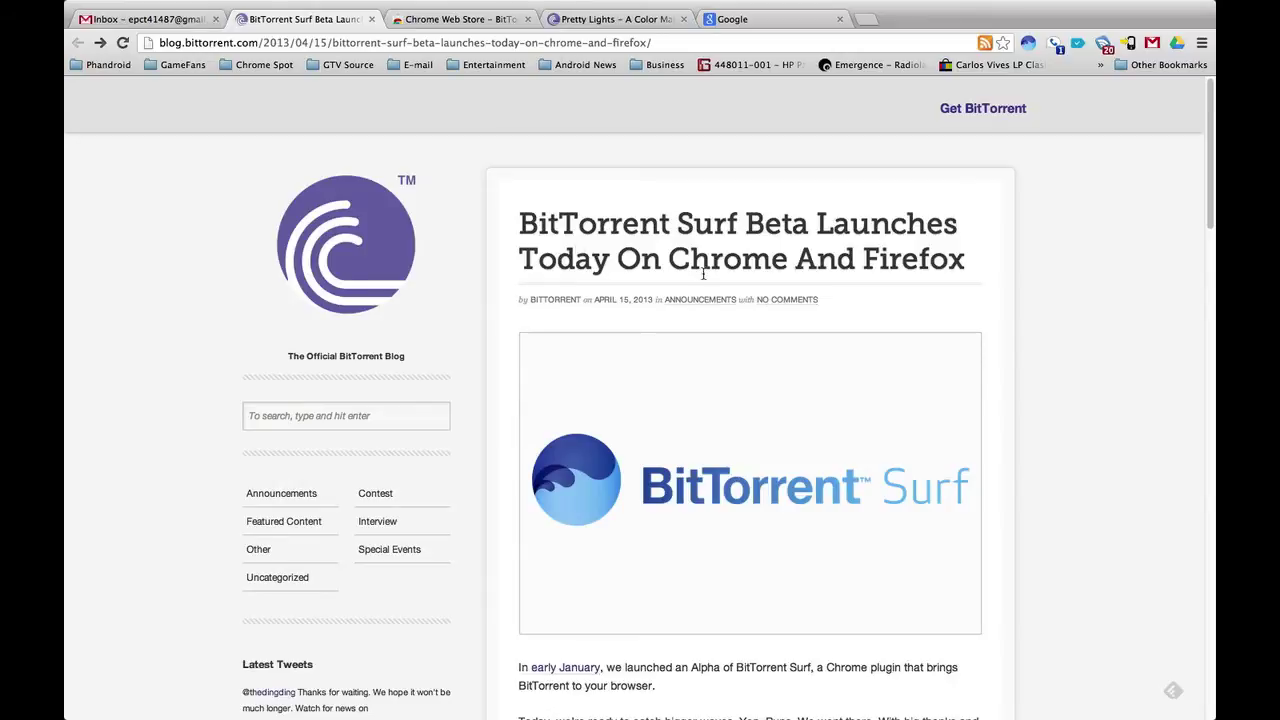
{"action": "left_click_drag", "start_coordinate": [530, 228], "coordinate": [876, 258]}
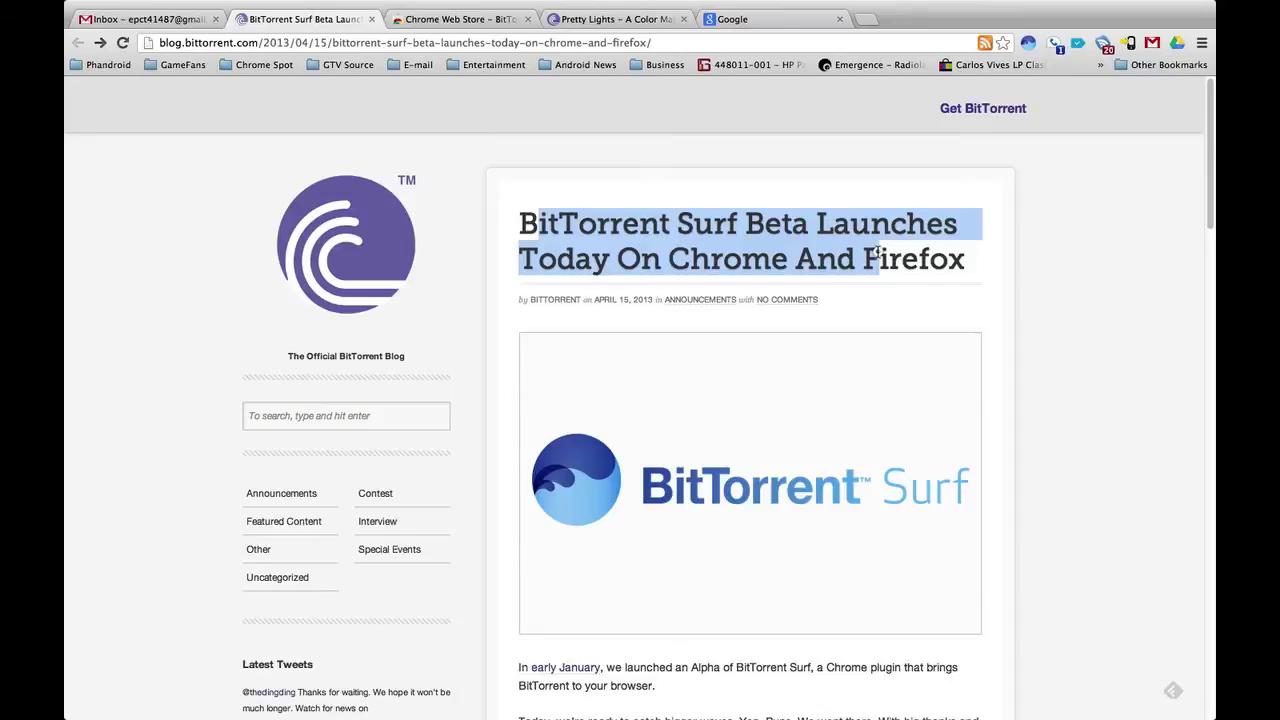
{"action": "left_click", "coordinate": [529, 215]}
{"action": "scroll", "coordinate": [700, 280], "scroll_direction": "down", "scroll_amount": 1}
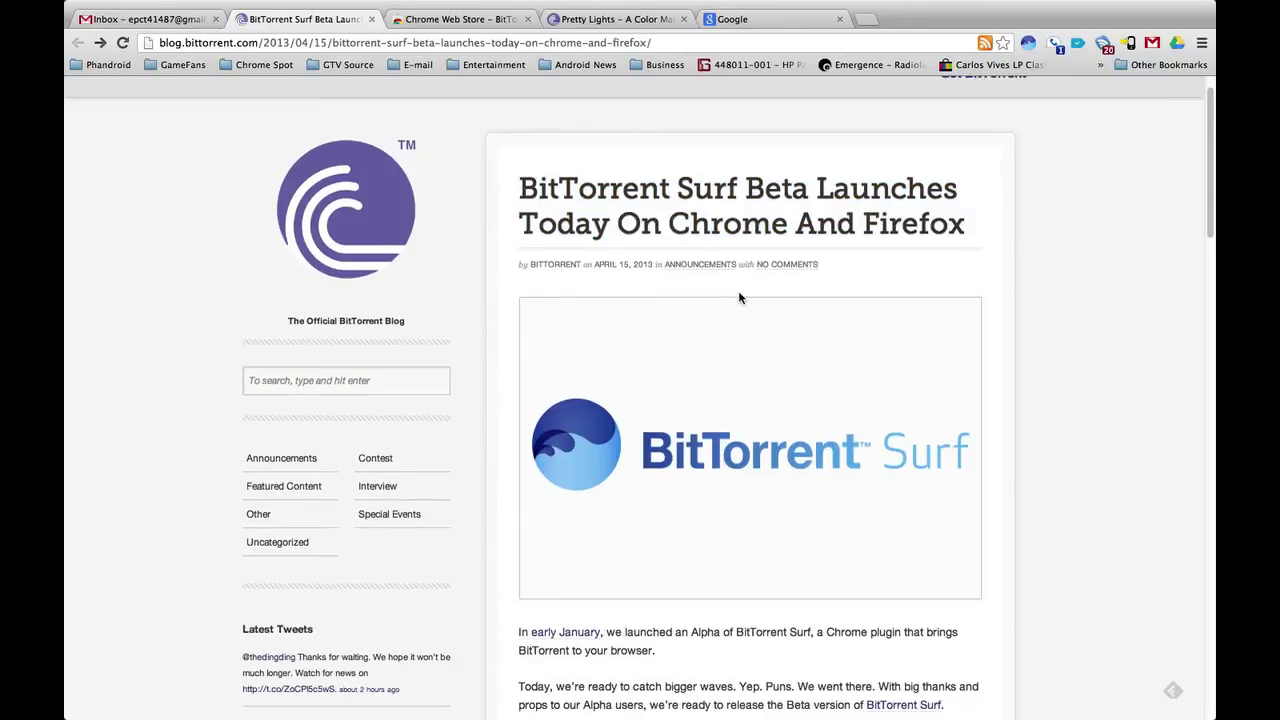
{"action": "left_click_drag", "start_coordinate": [519, 183], "coordinate": [680, 186]}
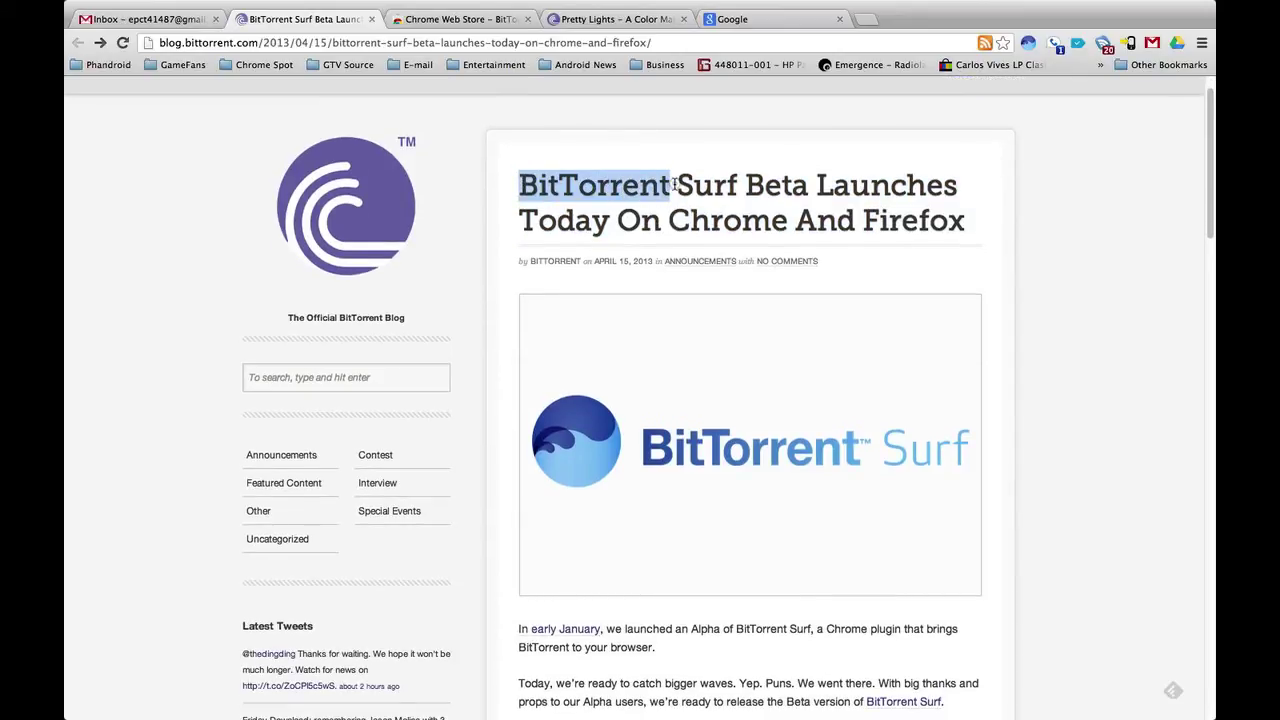
Step: Go through the article to its end and open the link for getting the BitTorrent Surf Beta
{"action": "scroll", "coordinate": [715, 259], "scroll_direction": "down", "scroll_amount": 1}
{"action": "scroll", "coordinate": [715, 259], "scroll_direction": "down", "scroll_amount": 15}
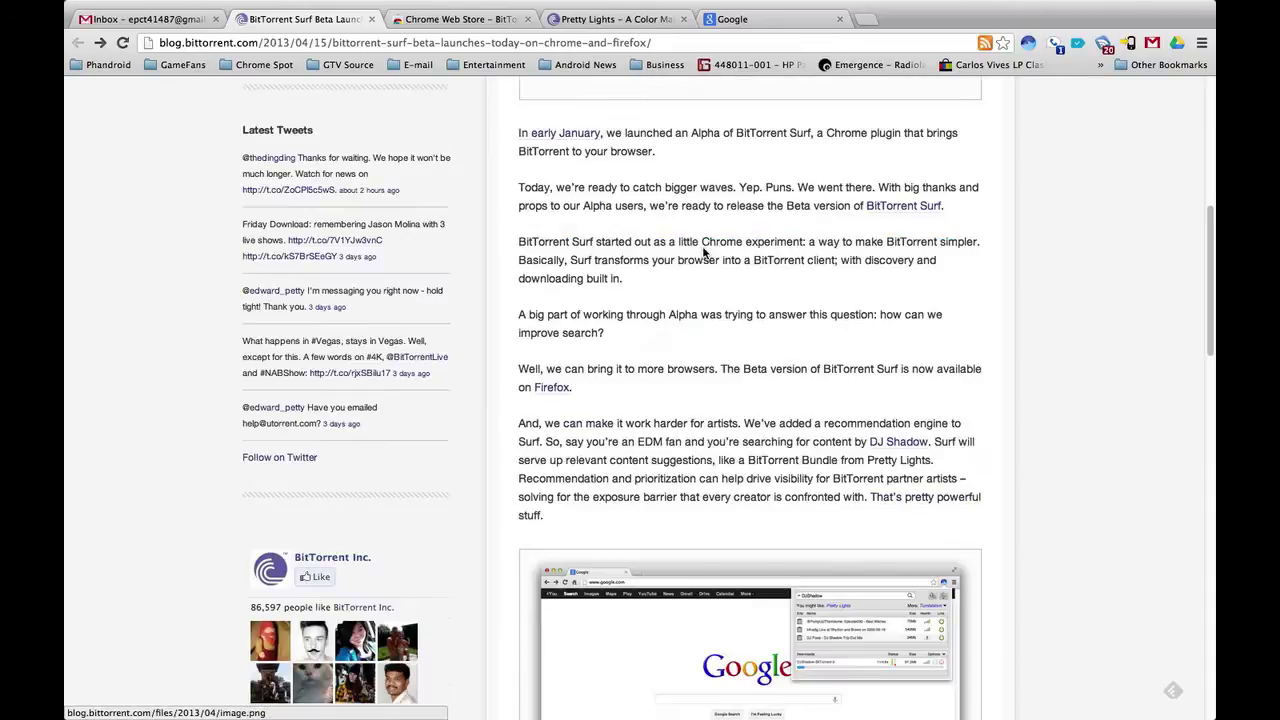
{"action": "scroll", "coordinate": [648, 243], "scroll_direction": "up", "scroll_amount": 10}
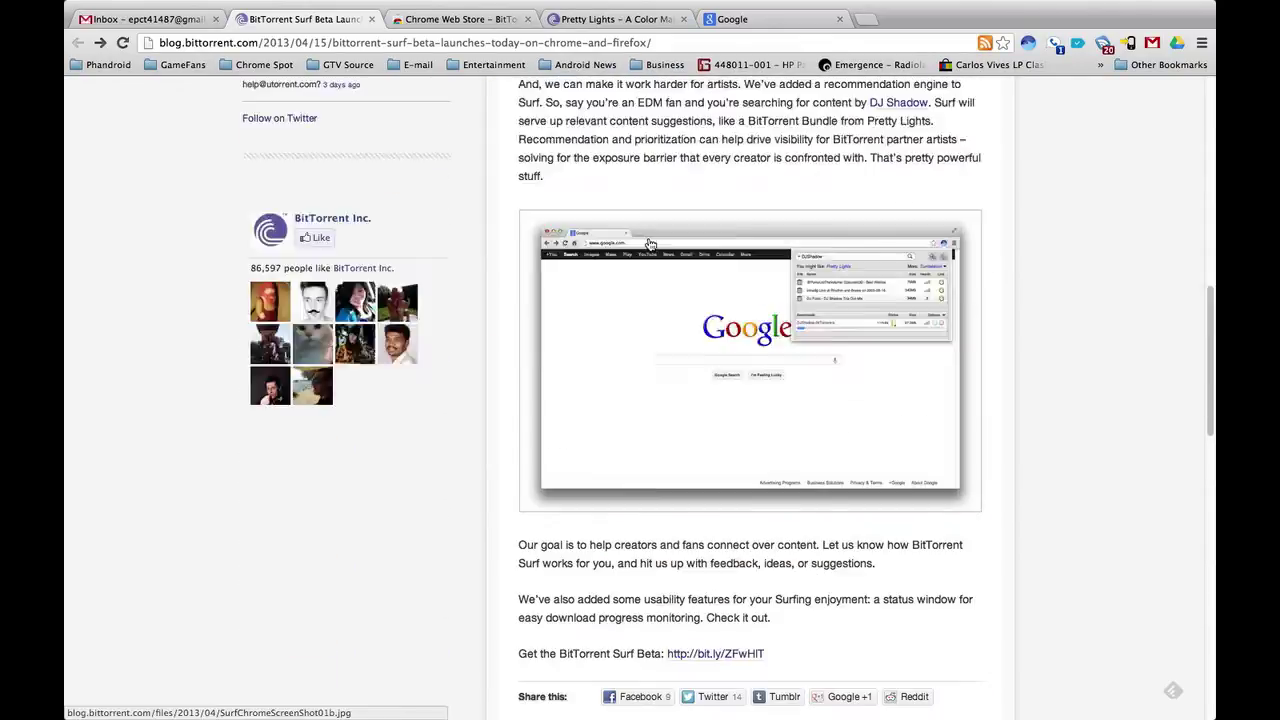
{"action": "scroll", "coordinate": [640, 290], "scroll_direction": "down", "scroll_amount": 9}
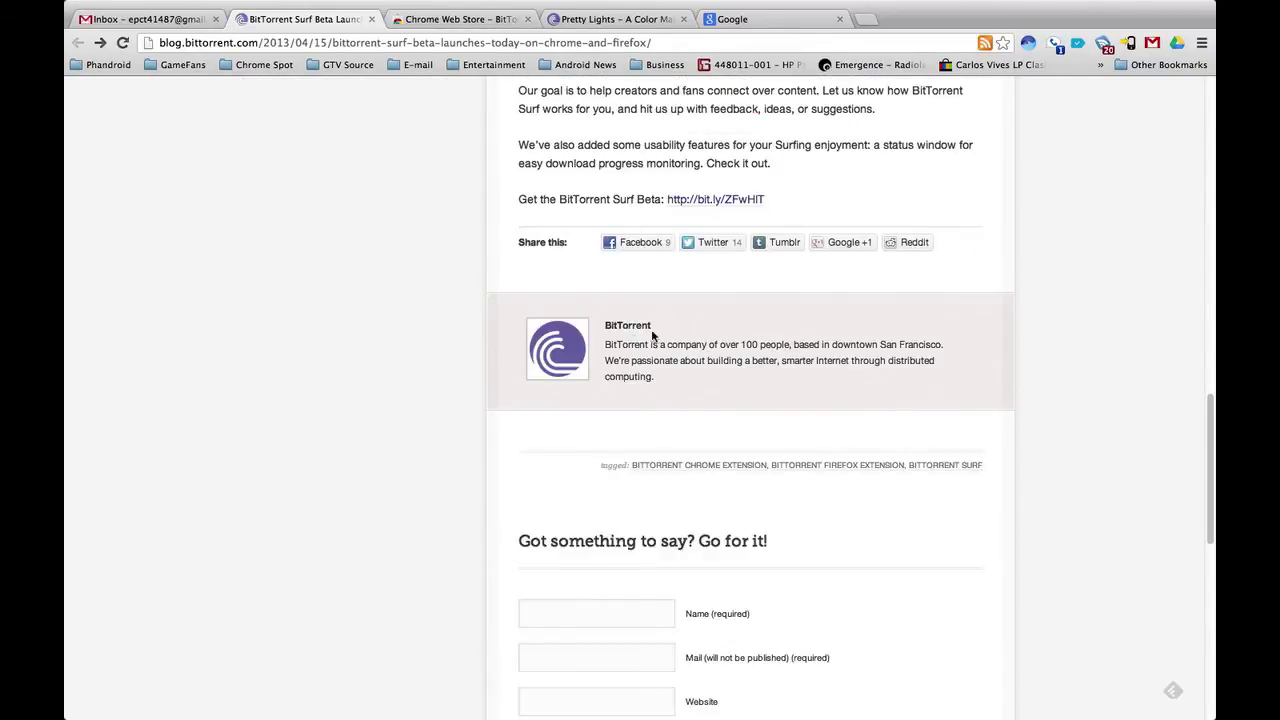
{"action": "scroll", "coordinate": [655, 338], "scroll_direction": "up", "scroll_amount": 1}
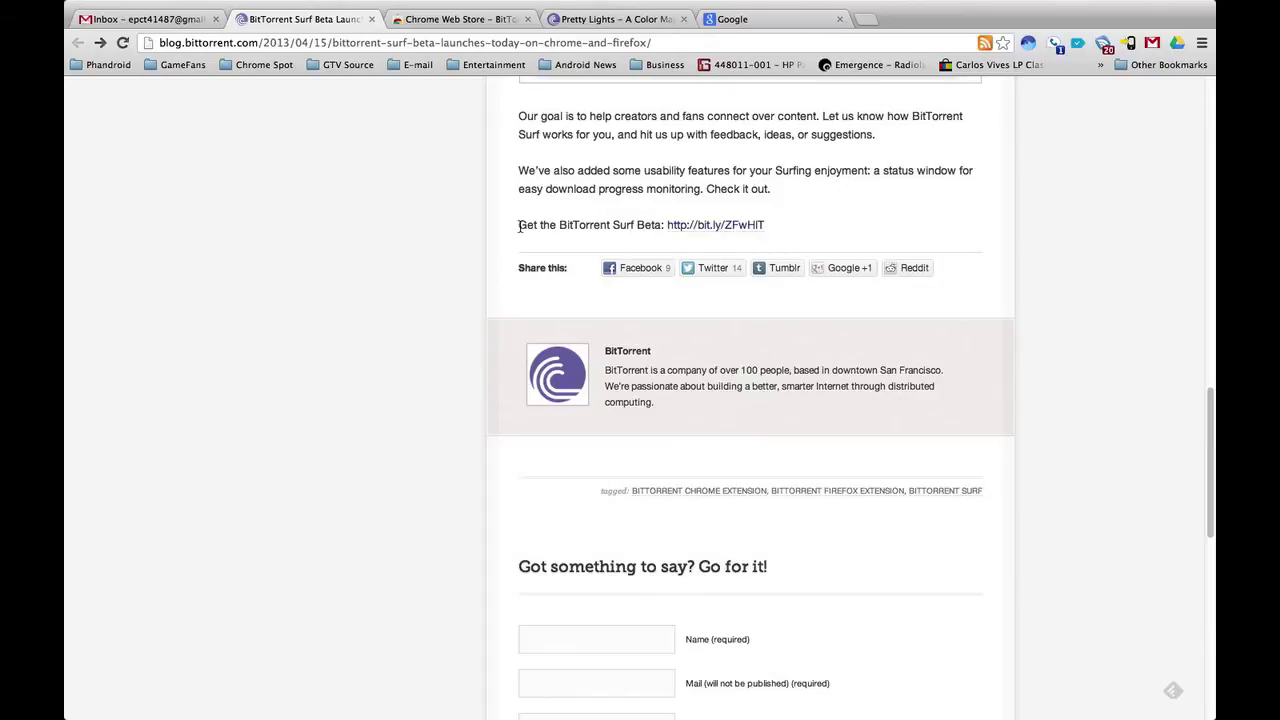
{"action": "left_click_drag", "start_coordinate": [518, 225], "coordinate": [635, 226]}
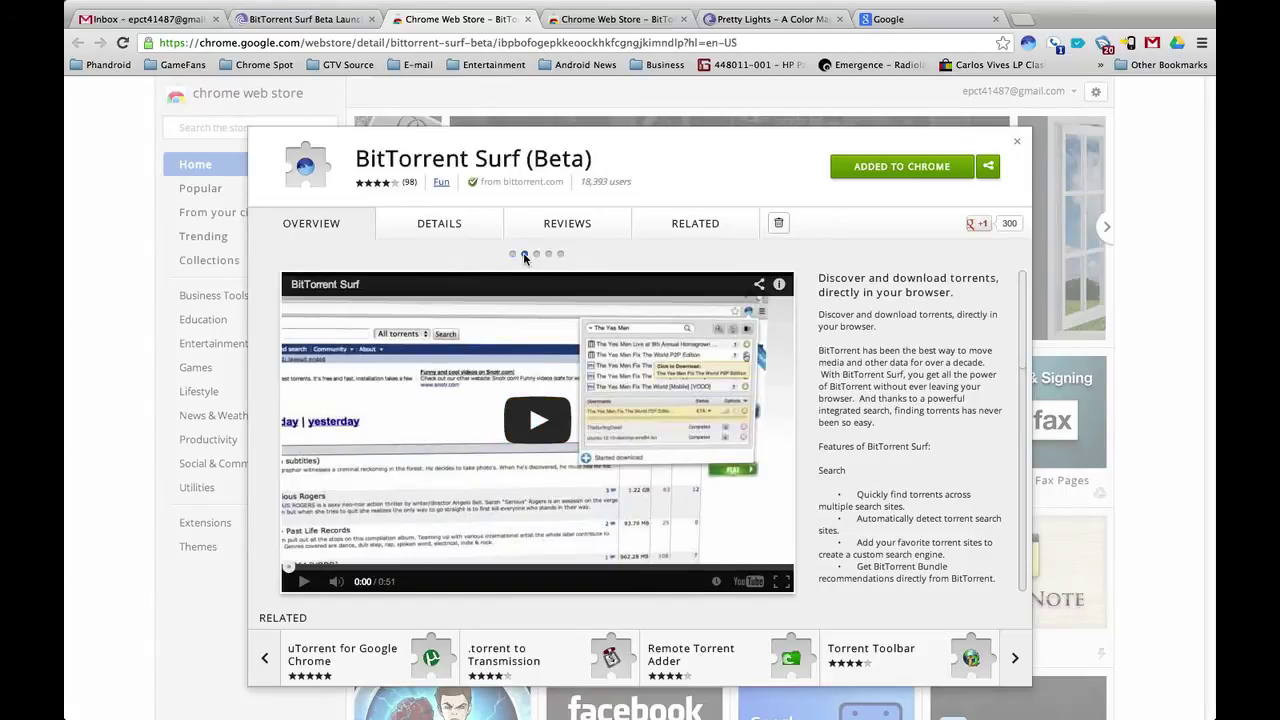
Step: Examine the overview images, details and user reviews of the BitTorrent Surf (Beta) extension
{"action": "left_click", "coordinate": [524, 255]}
{"action": "left_click", "coordinate": [560, 253]}
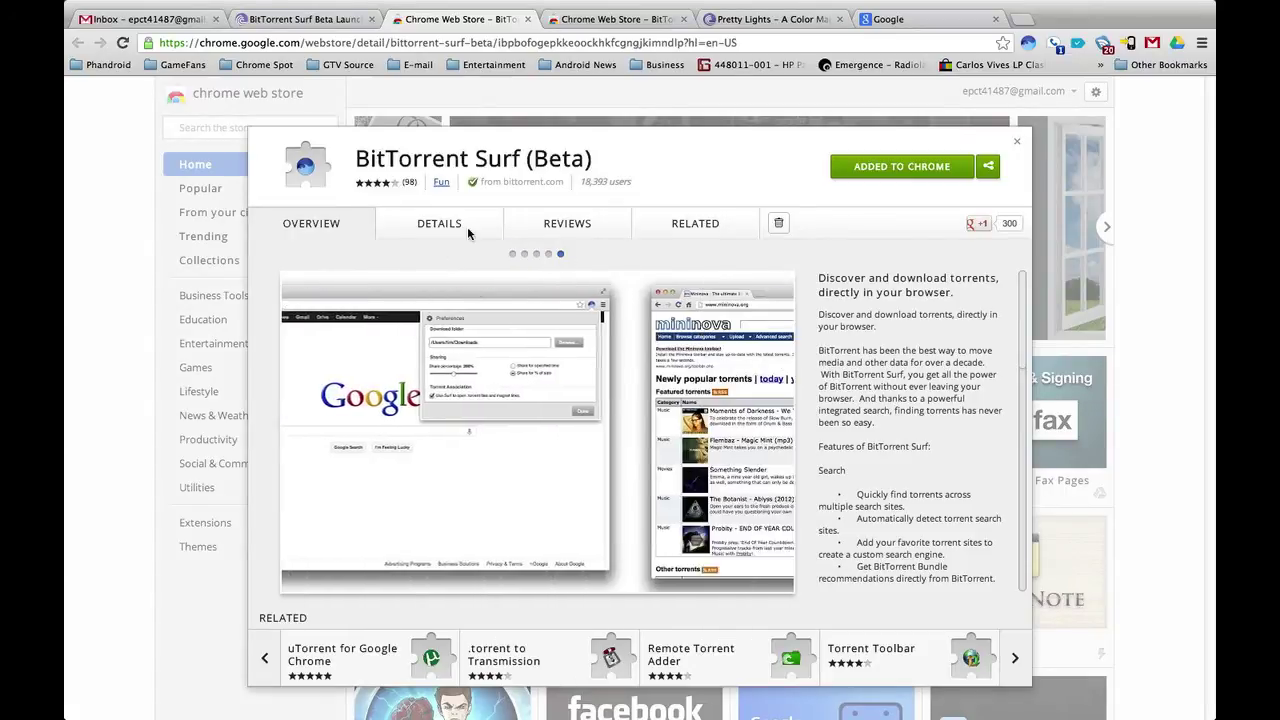
{"action": "left_click", "coordinate": [467, 226]}
{"action": "left_click", "coordinate": [543, 222]}
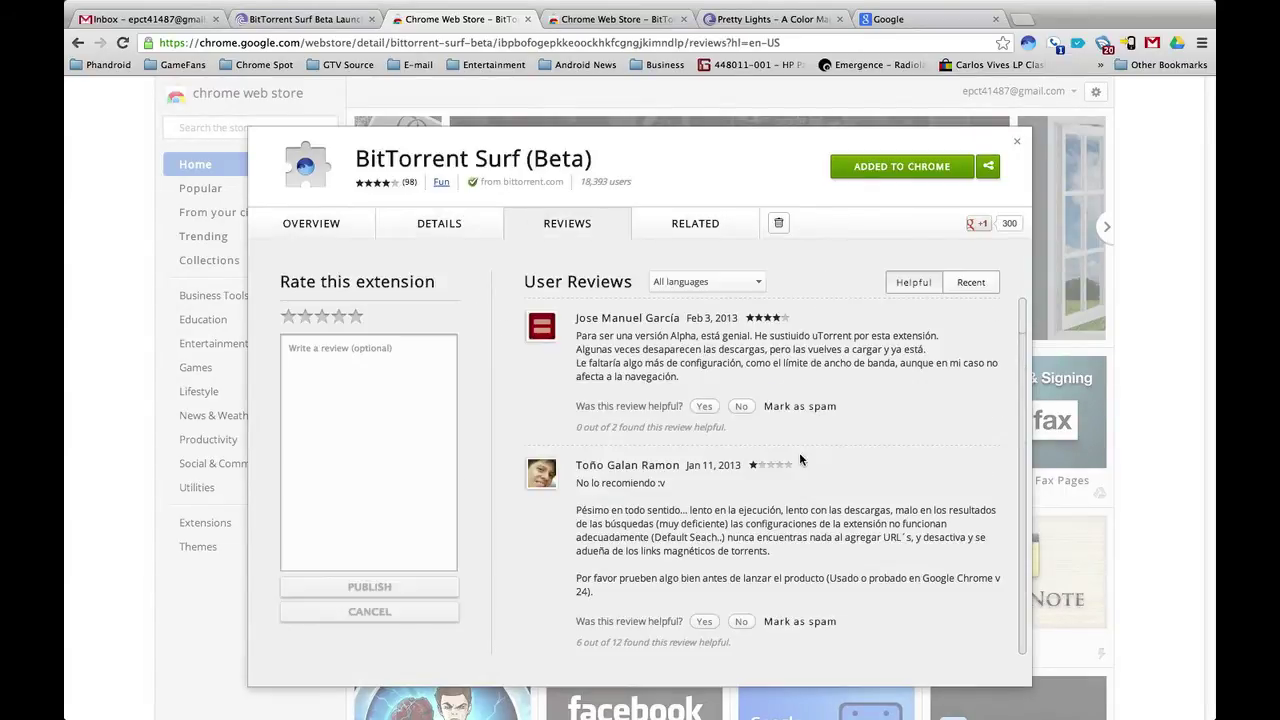
{"action": "scroll", "coordinate": [800, 458], "scroll_direction": "down", "scroll_amount": 1}
{"action": "scroll", "coordinate": [725, 448], "scroll_direction": "down", "scroll_amount": 1}
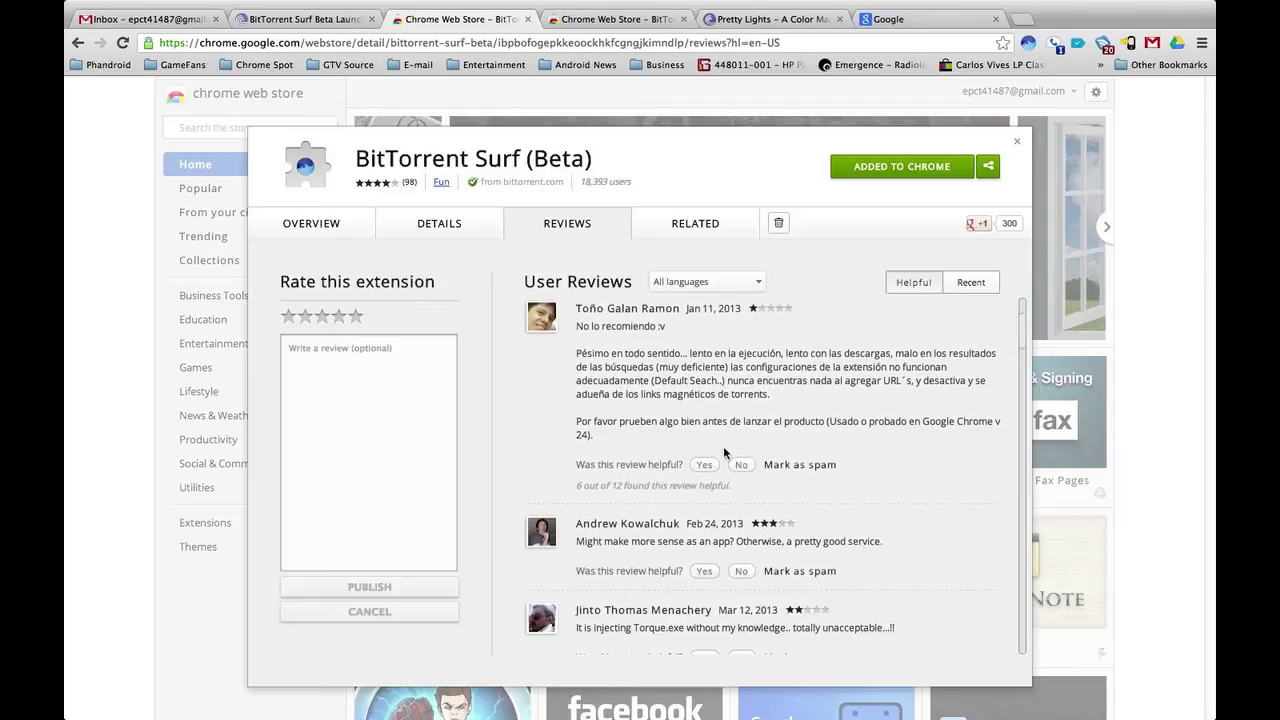
{"action": "scroll", "coordinate": [780, 468], "scroll_direction": "up", "scroll_amount": 3}
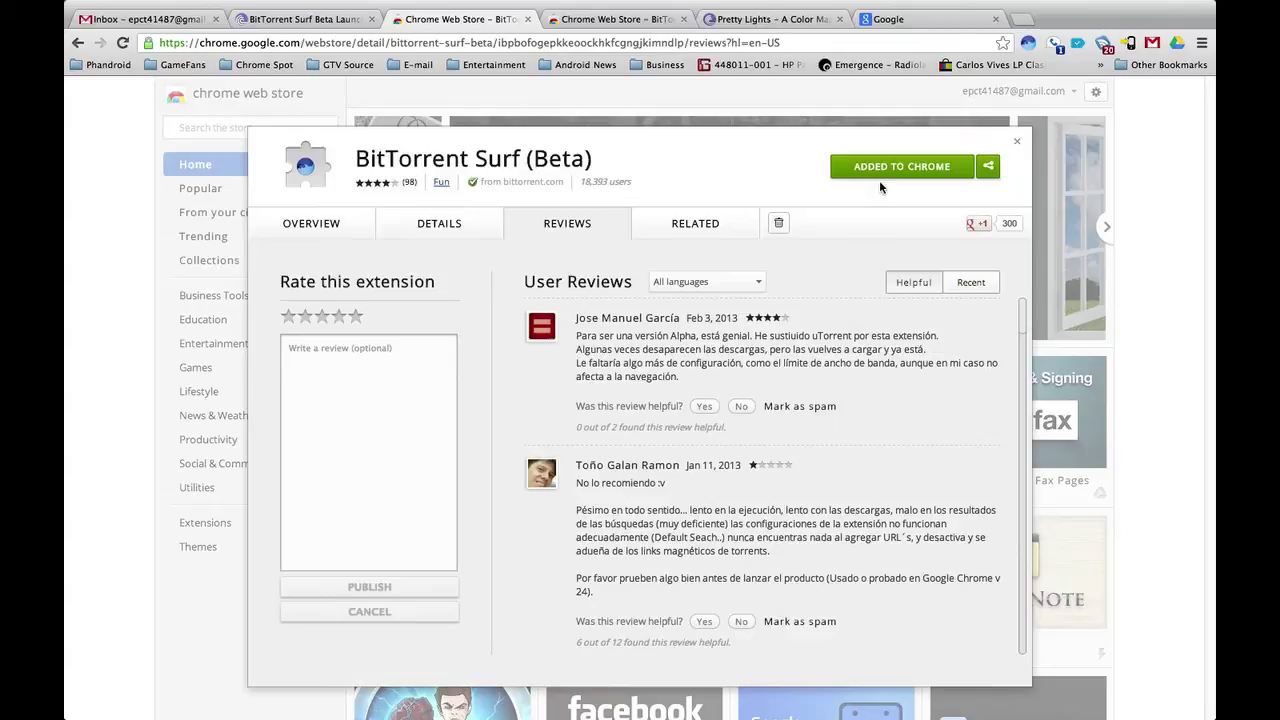
Step: Close the duplicate Chrome Web Store page and return from the Pretty Lights page to the ClearBits home page
{"action": "left_click", "coordinate": [684, 19]}
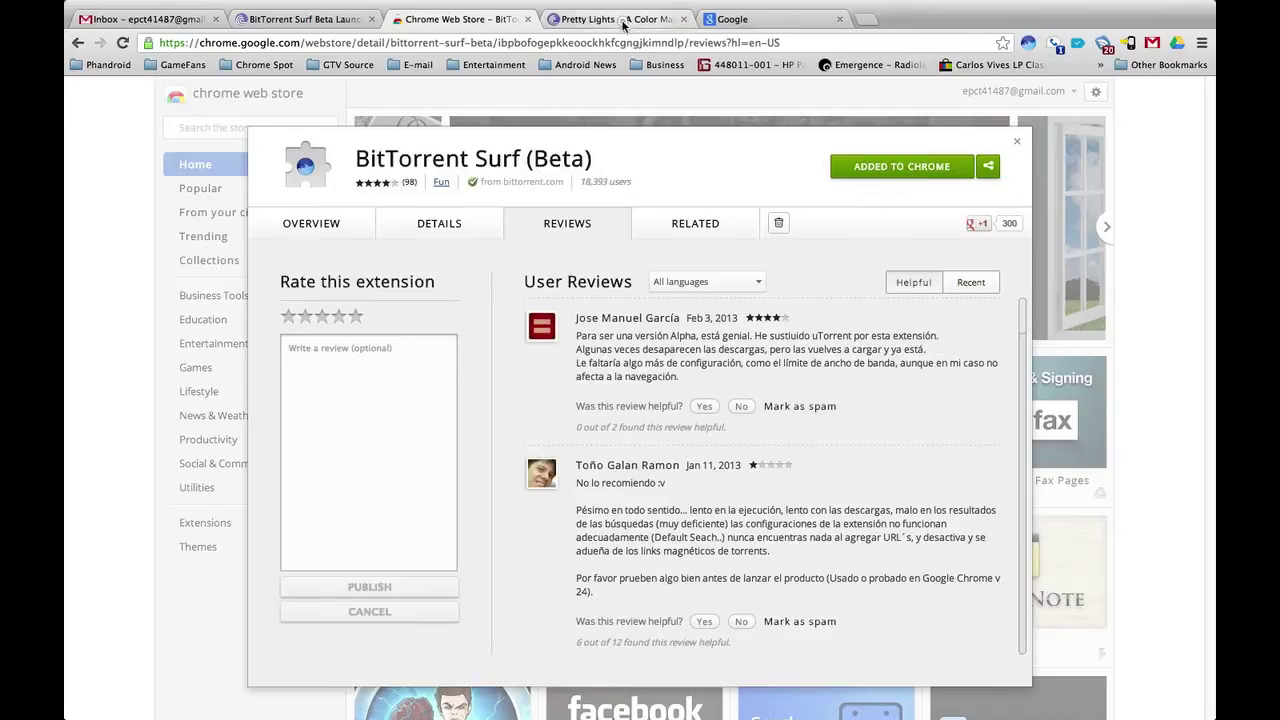
{"action": "left_click", "coordinate": [623, 22]}
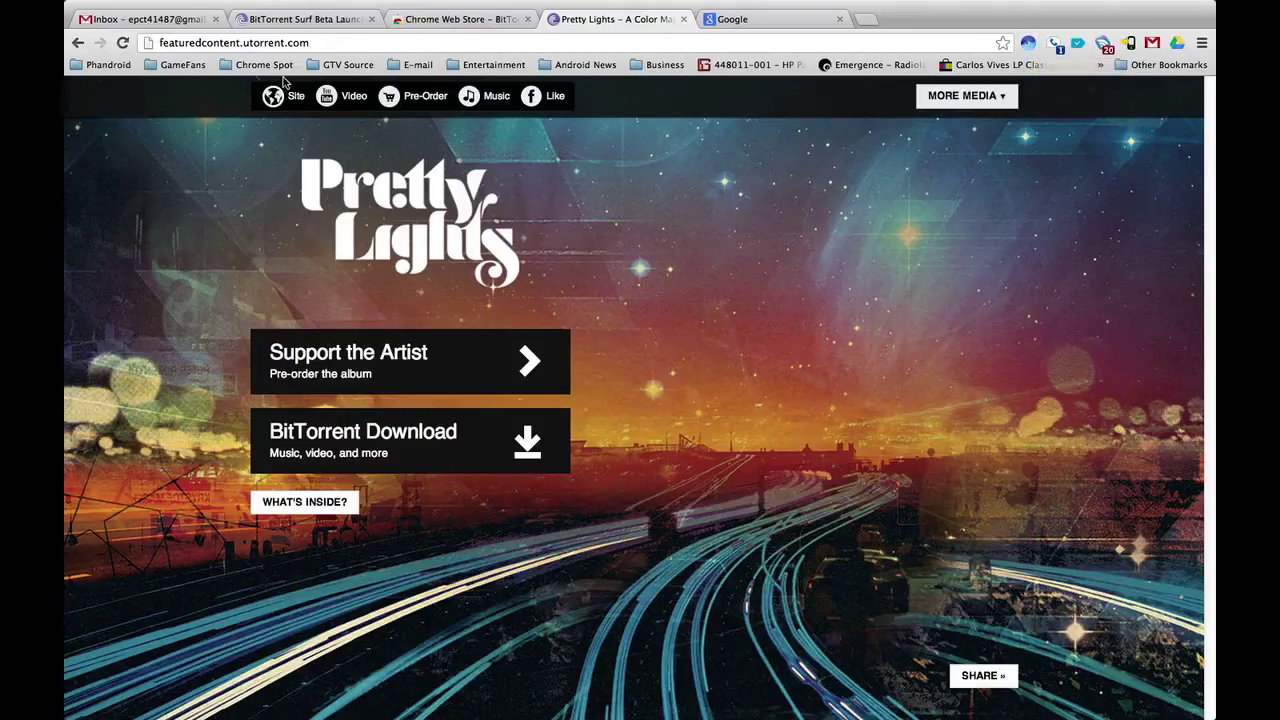
{"action": "left_click", "coordinate": [78, 44]}
{"action": "left_click", "coordinate": [79, 45]}
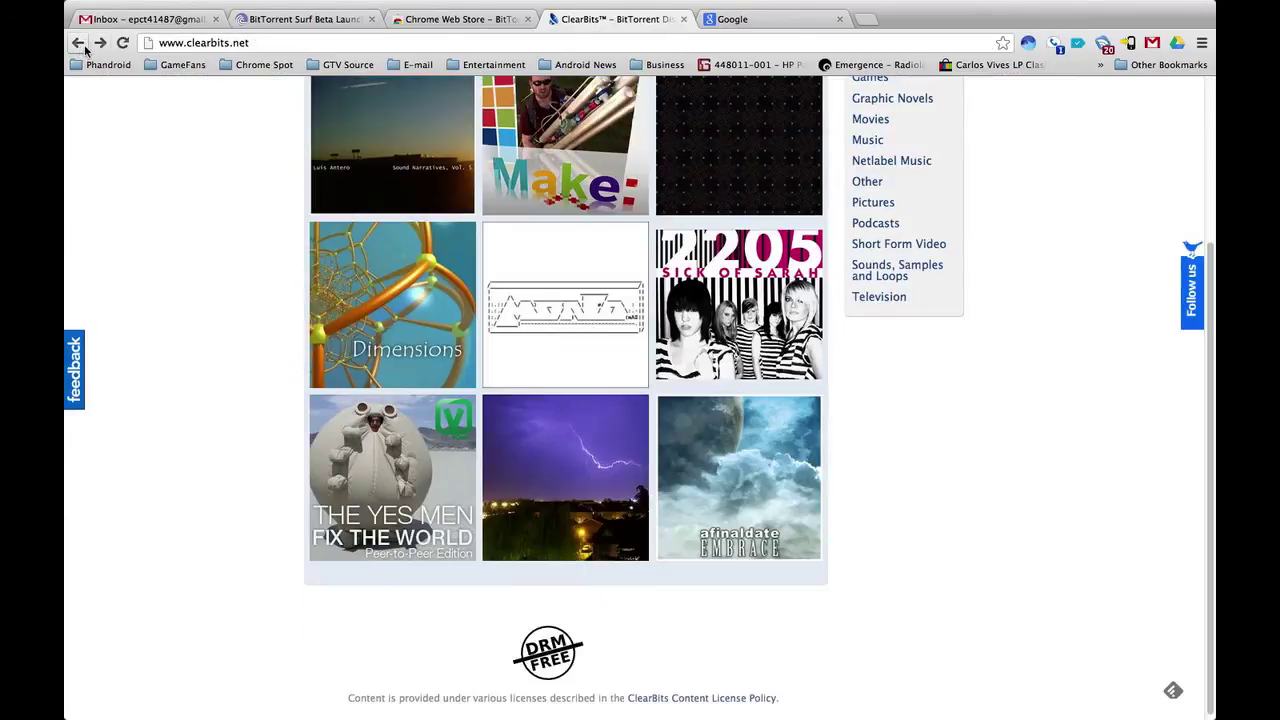
{"action": "left_click", "coordinate": [101, 45]}
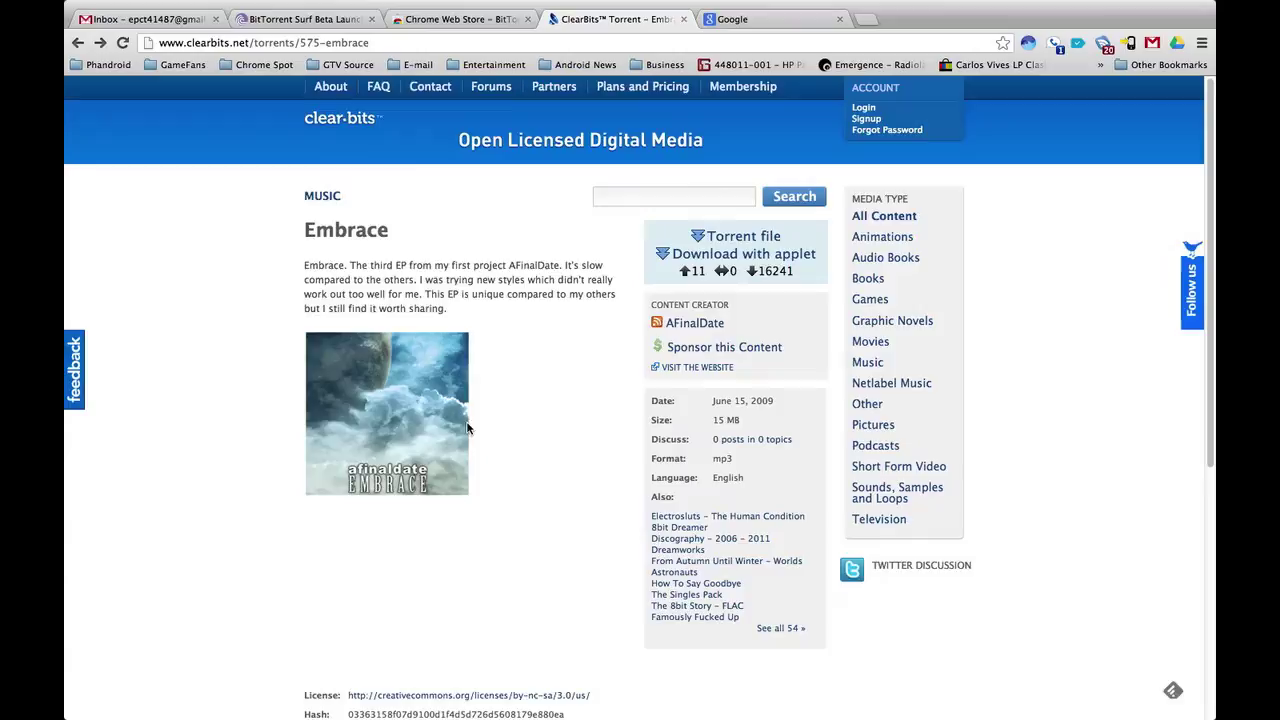
{"action": "left_click", "coordinate": [78, 44]}
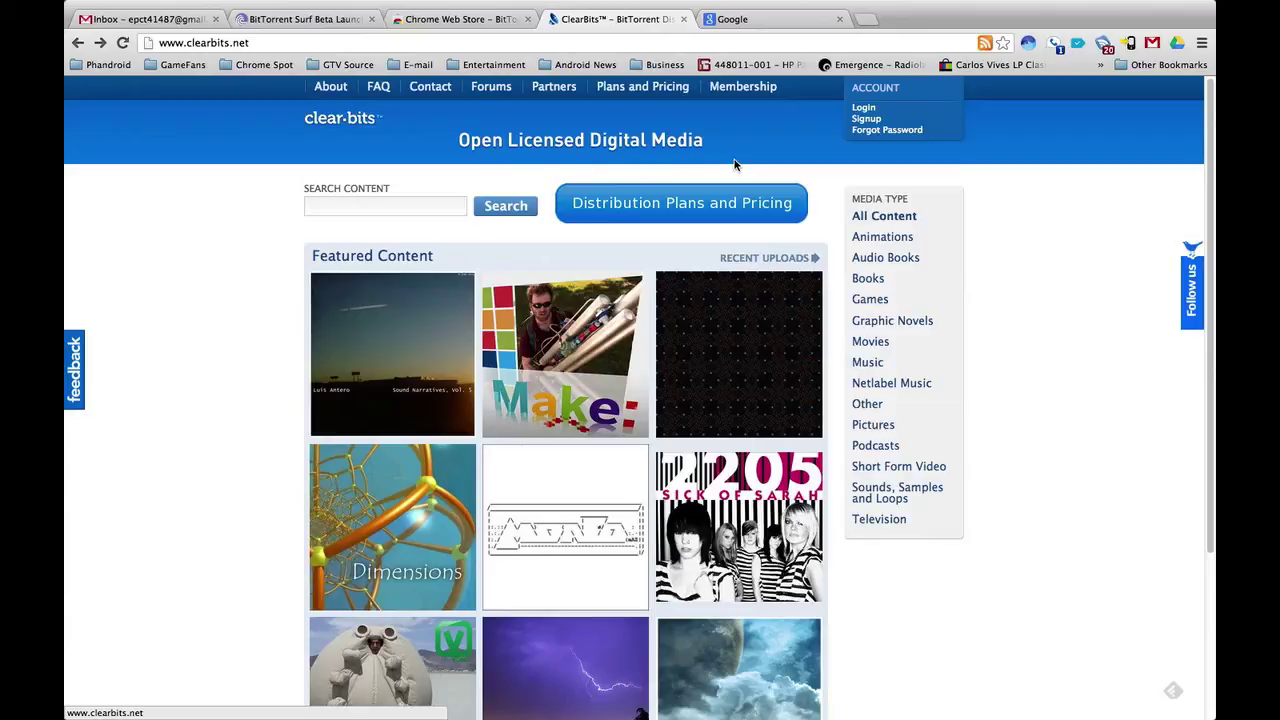
Step: Examine the titles, sizes and download counts of the featured content on the ClearBits home page
{"action": "mouse_move", "coordinate": [553, 345]}
{"action": "scroll", "coordinate": [553, 345], "scroll_direction": "down", "scroll_amount": 2}
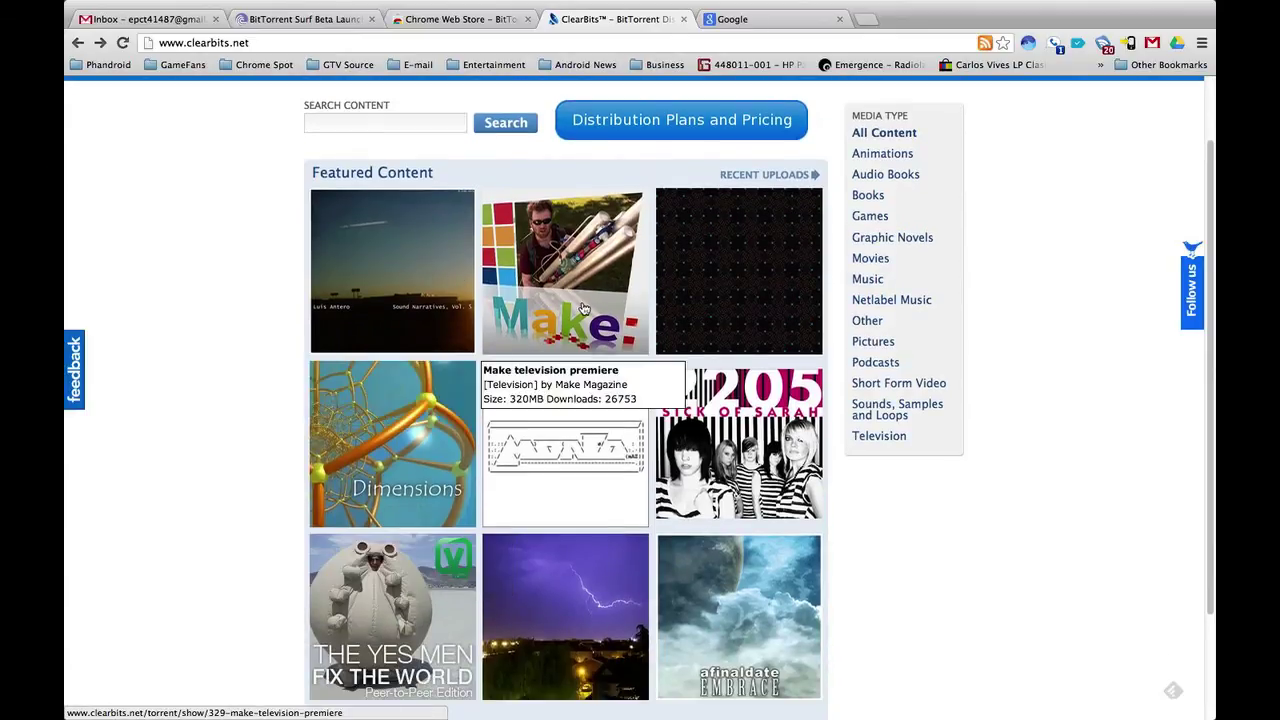
{"action": "mouse_move", "coordinate": [679, 410]}
{"action": "mouse_move", "coordinate": [551, 428]}
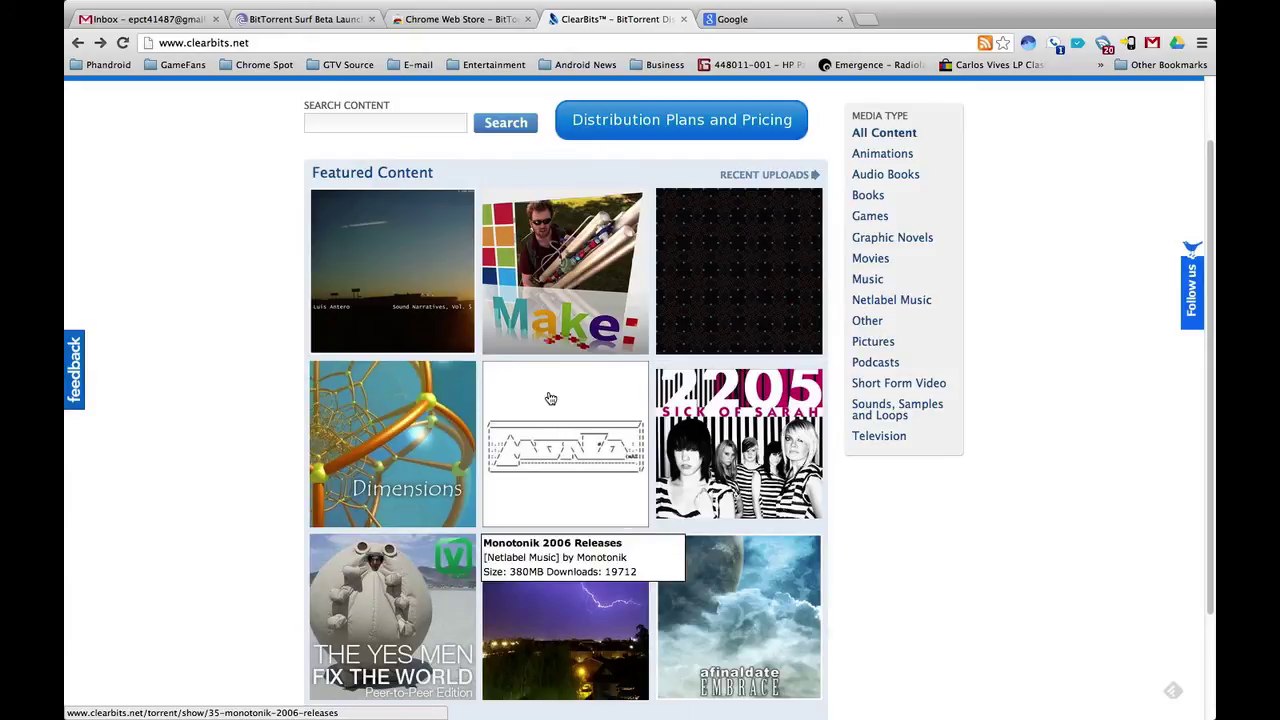
{"action": "scroll", "coordinate": [648, 352], "scroll_direction": "up", "scroll_amount": 2}
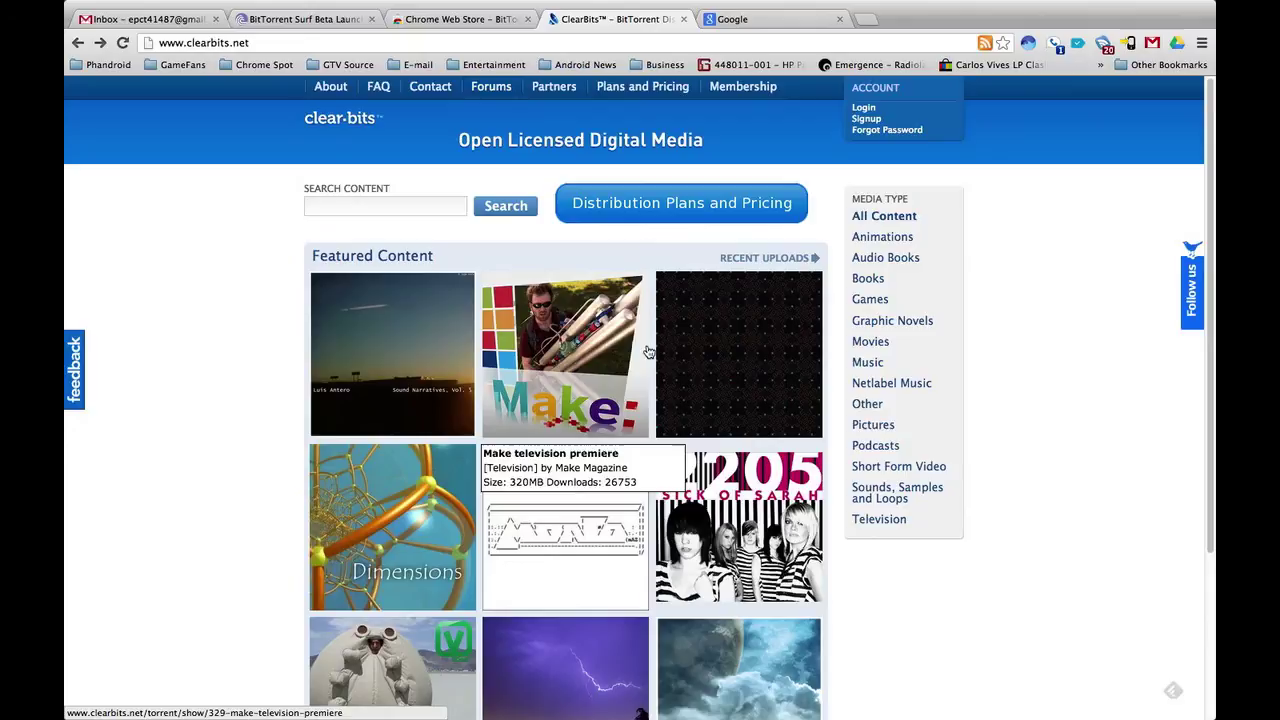
{"action": "scroll", "coordinate": [700, 420], "scroll_direction": "down", "scroll_amount": 3}
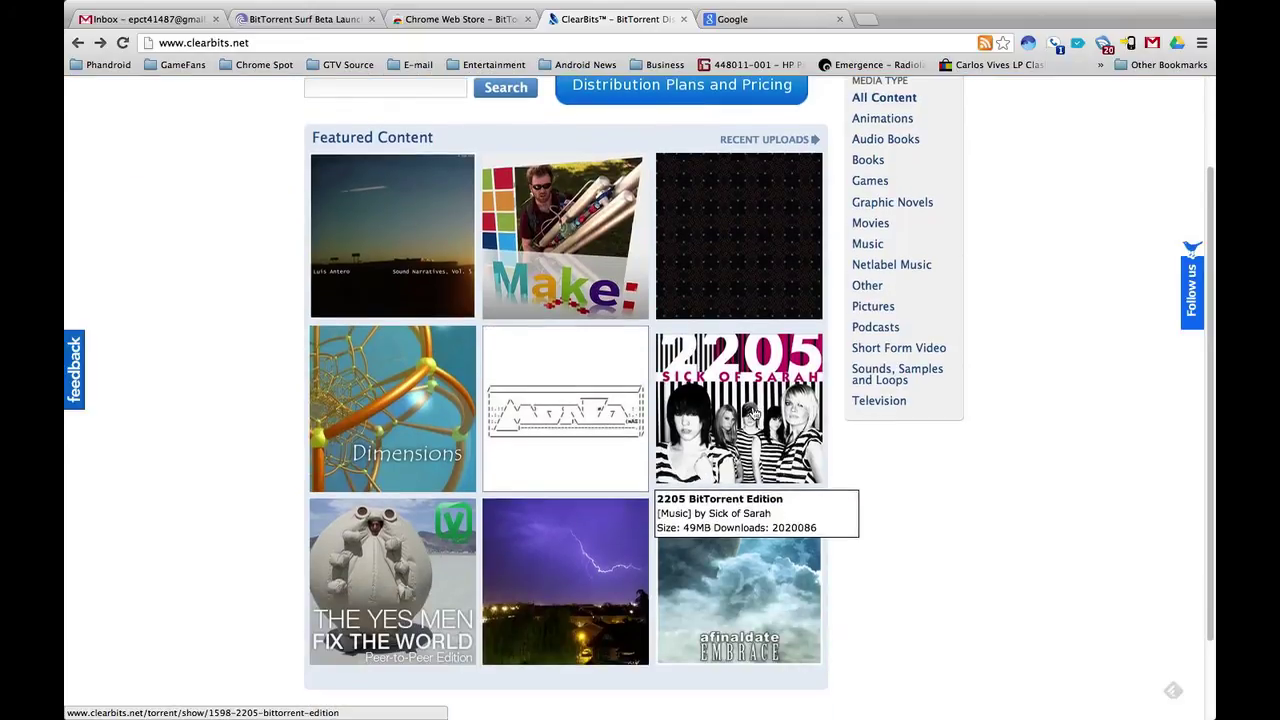
Step: Open the Embrace album by AFinalDate from the featured content and examine its description, size and license details
{"action": "scroll", "coordinate": [728, 452], "scroll_direction": "down", "scroll_amount": 3}
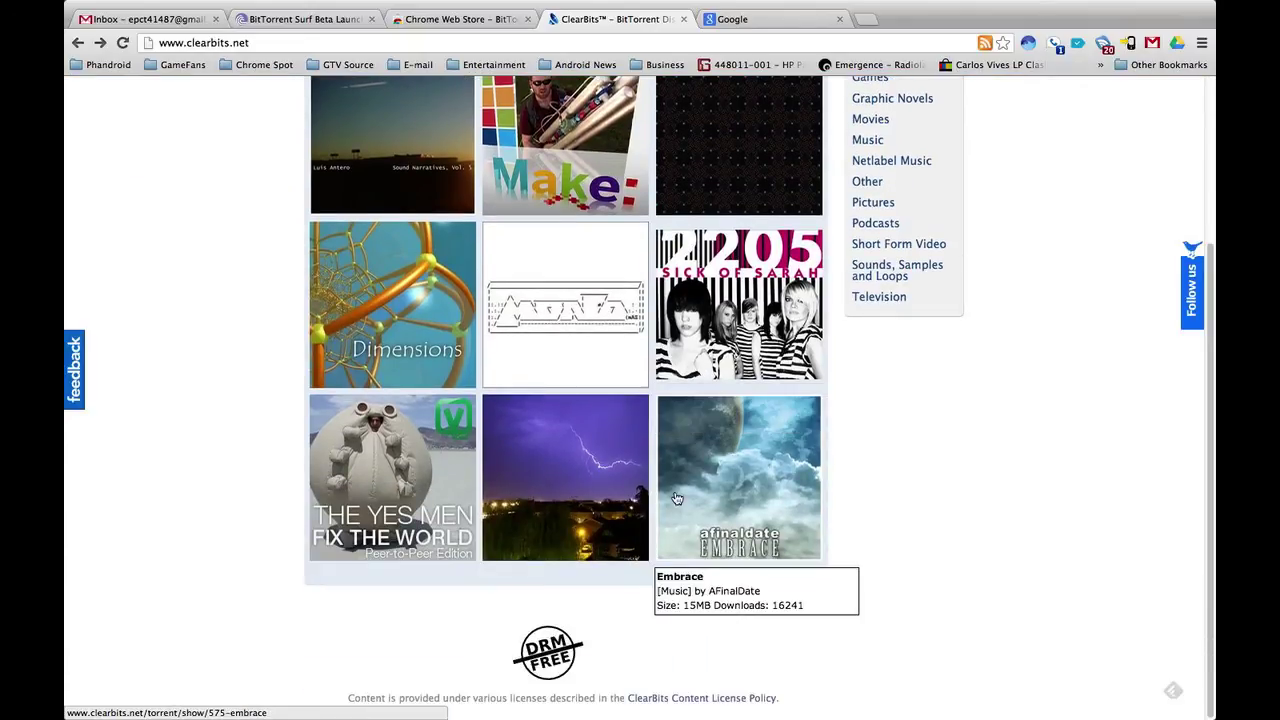
{"action": "scroll", "coordinate": [420, 420], "scroll_direction": "up", "scroll_amount": 3}
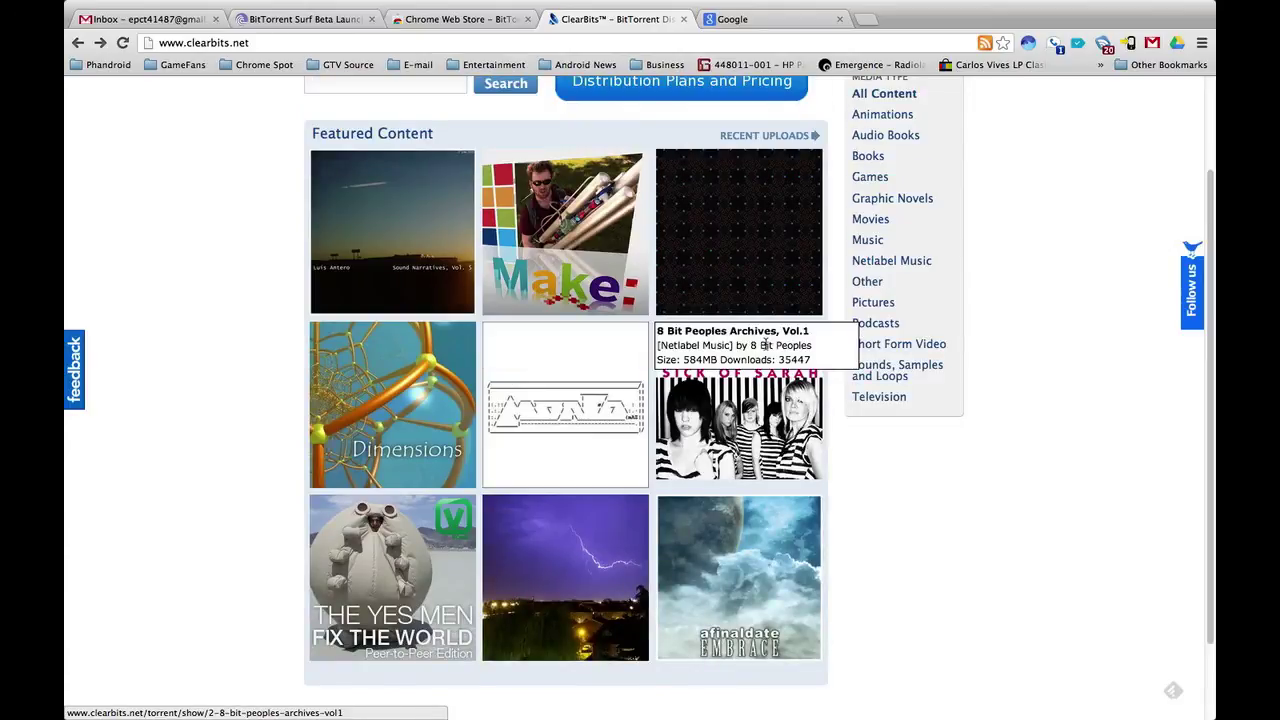
{"action": "scroll", "coordinate": [765, 345], "scroll_direction": "down", "scroll_amount": 3}
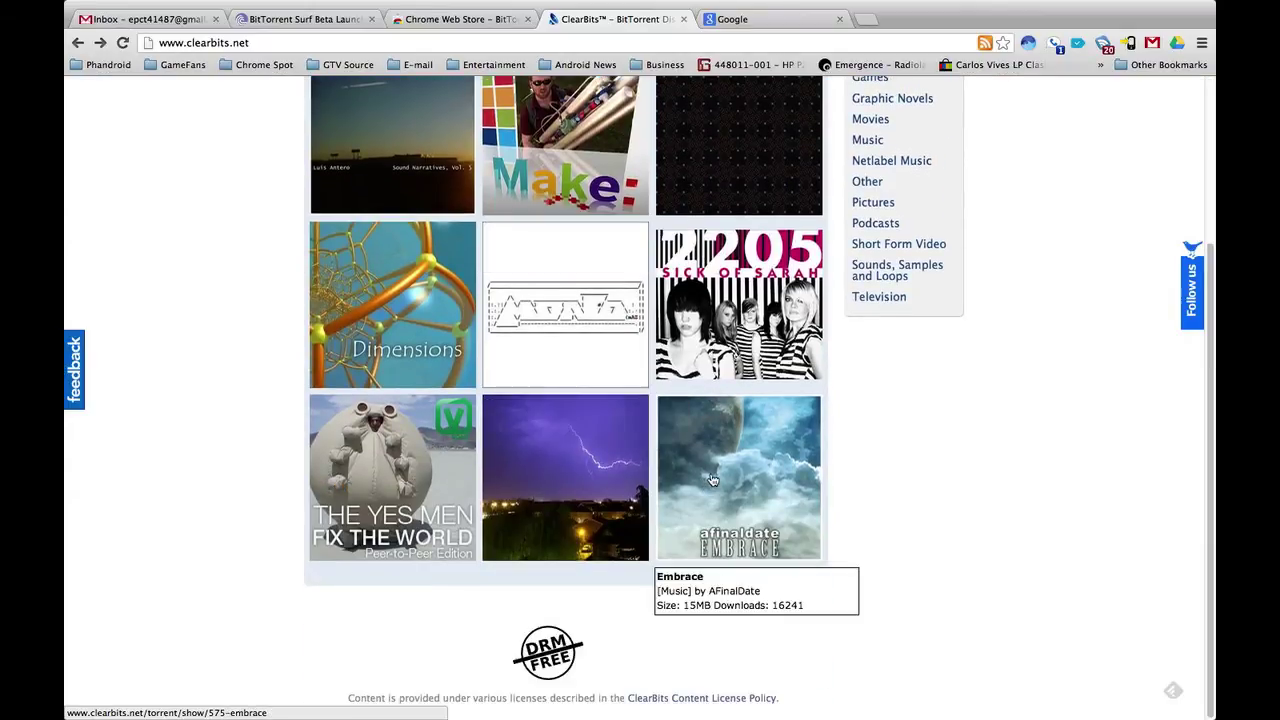
{"action": "left_click", "coordinate": [710, 478]}
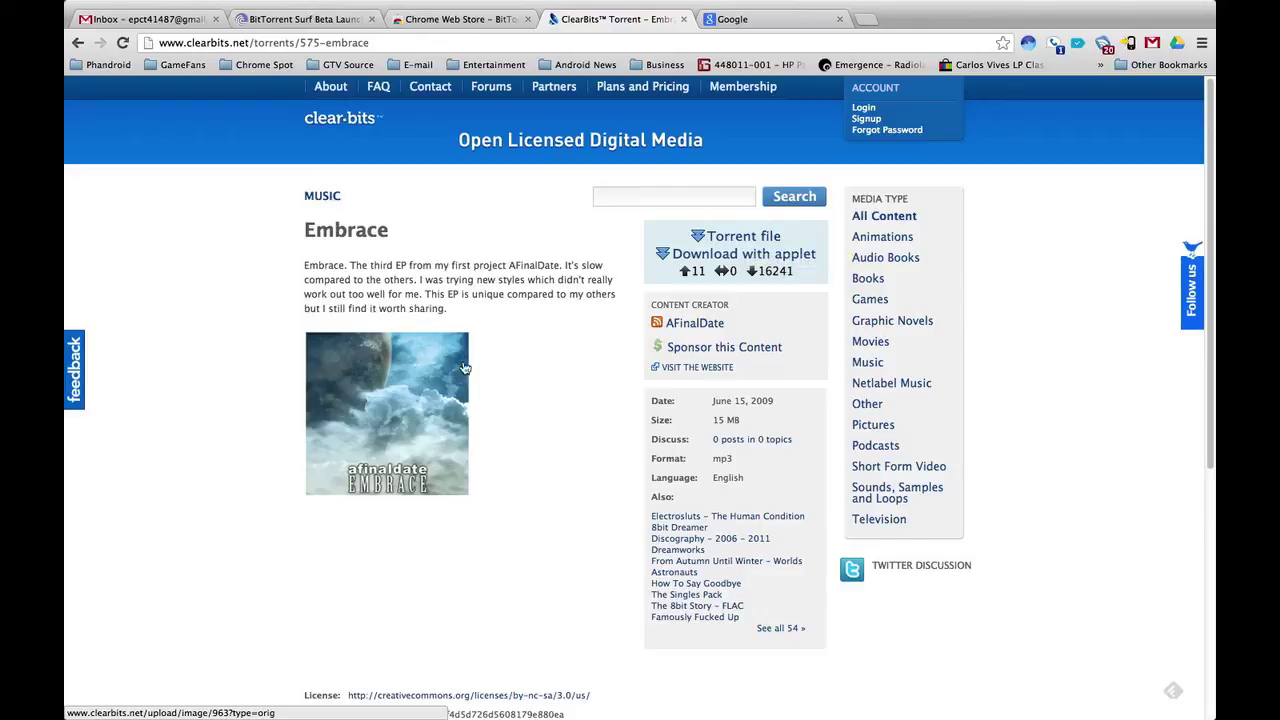
{"action": "scroll", "coordinate": [464, 368], "scroll_direction": "down", "scroll_amount": 1}
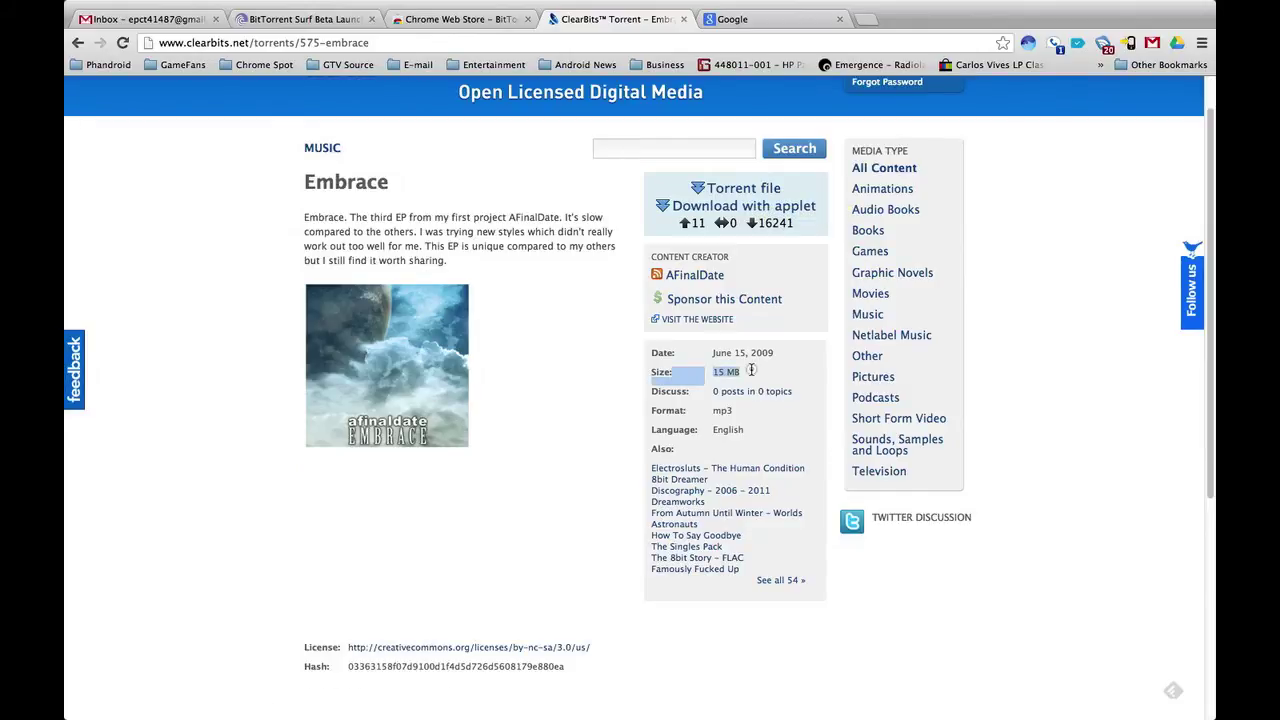
{"action": "left_click", "coordinate": [751, 370]}
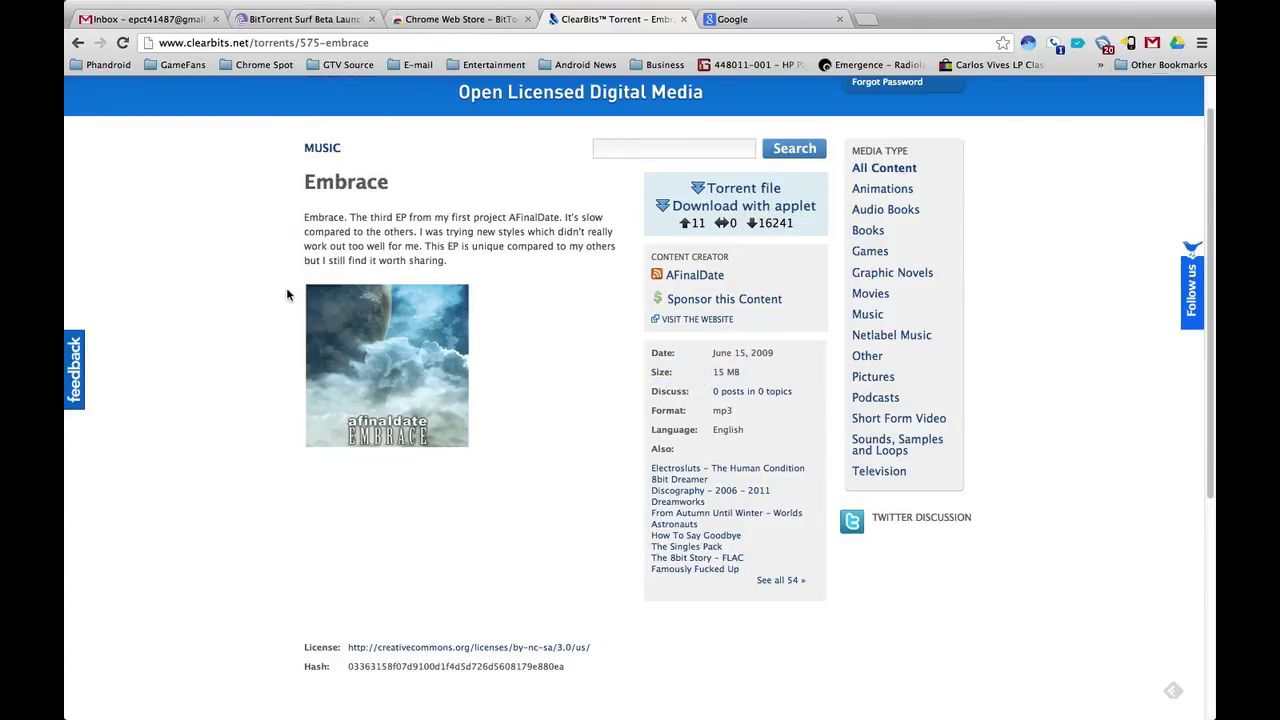
Step: Enable Internet Archive and the Default Search Site in the BitTorrent Surf search settings, and check the available default search engines
{"action": "left_click", "coordinate": [1027, 43]}
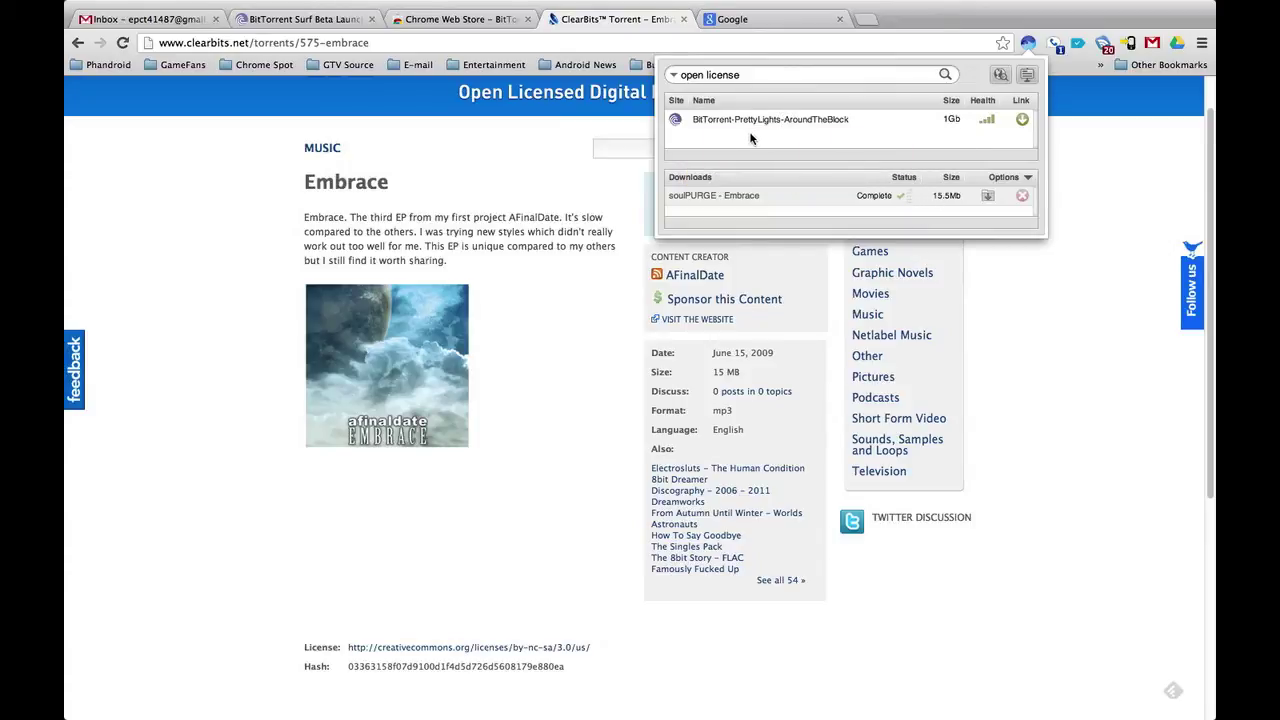
{"action": "left_click", "coordinate": [748, 75]}
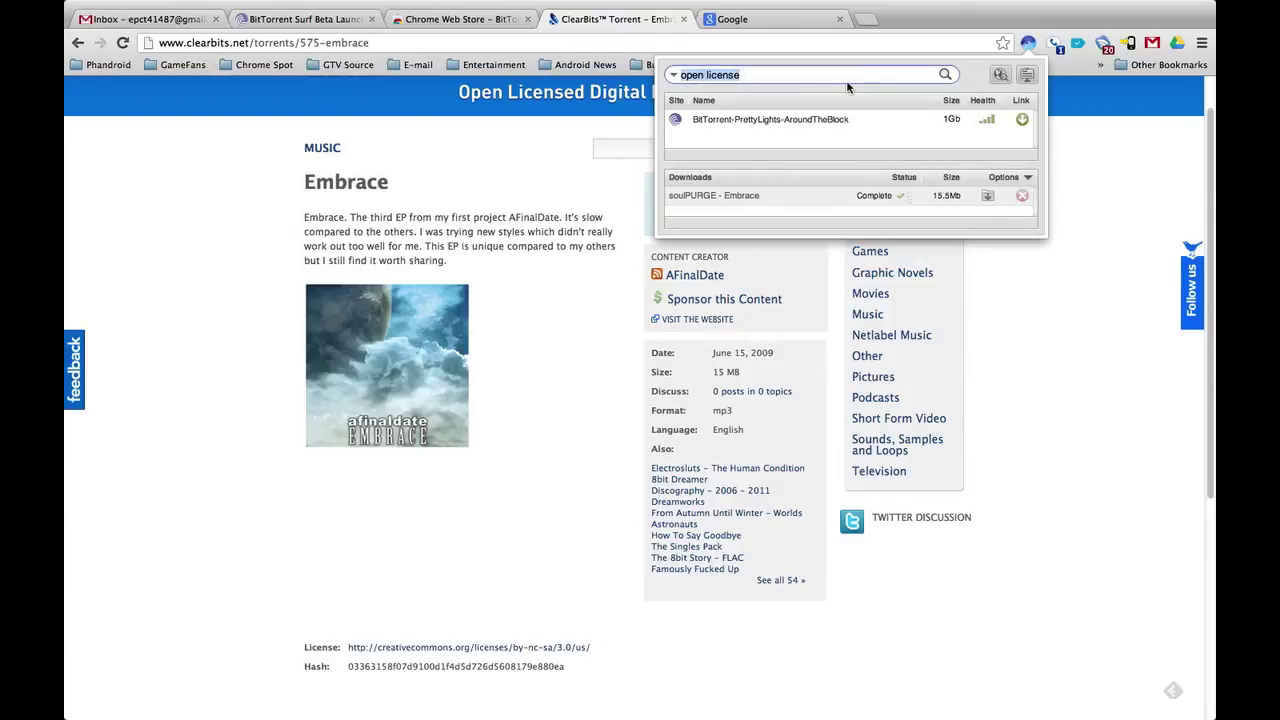
{"action": "left_click", "coordinate": [1000, 75]}
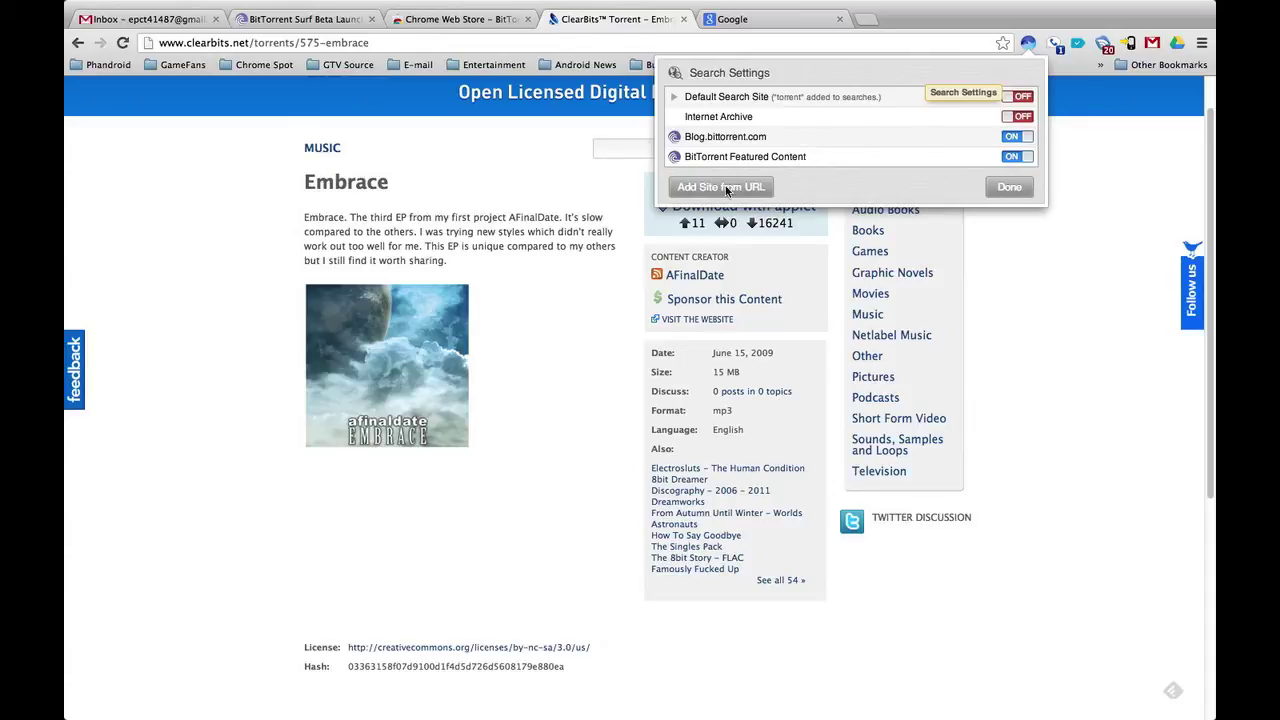
{"action": "left_click", "coordinate": [1020, 117]}
{"action": "left_click", "coordinate": [1018, 99]}
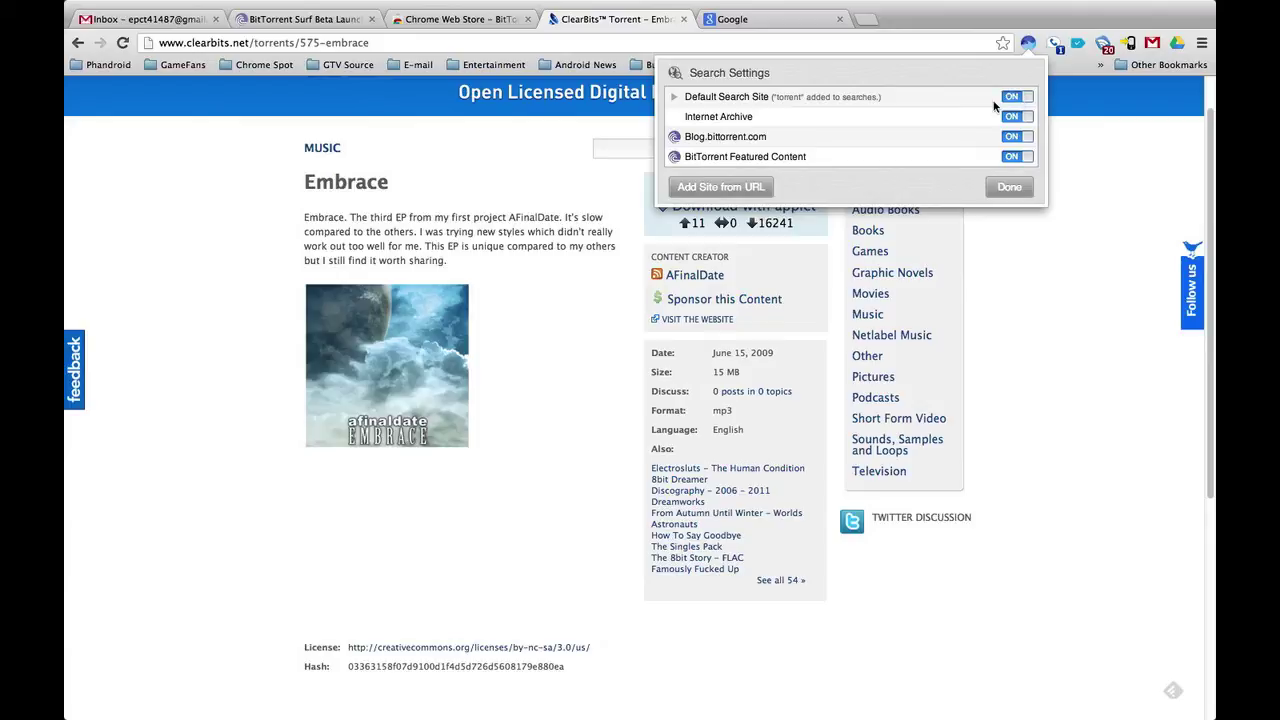
{"action": "left_click", "coordinate": [673, 96]}
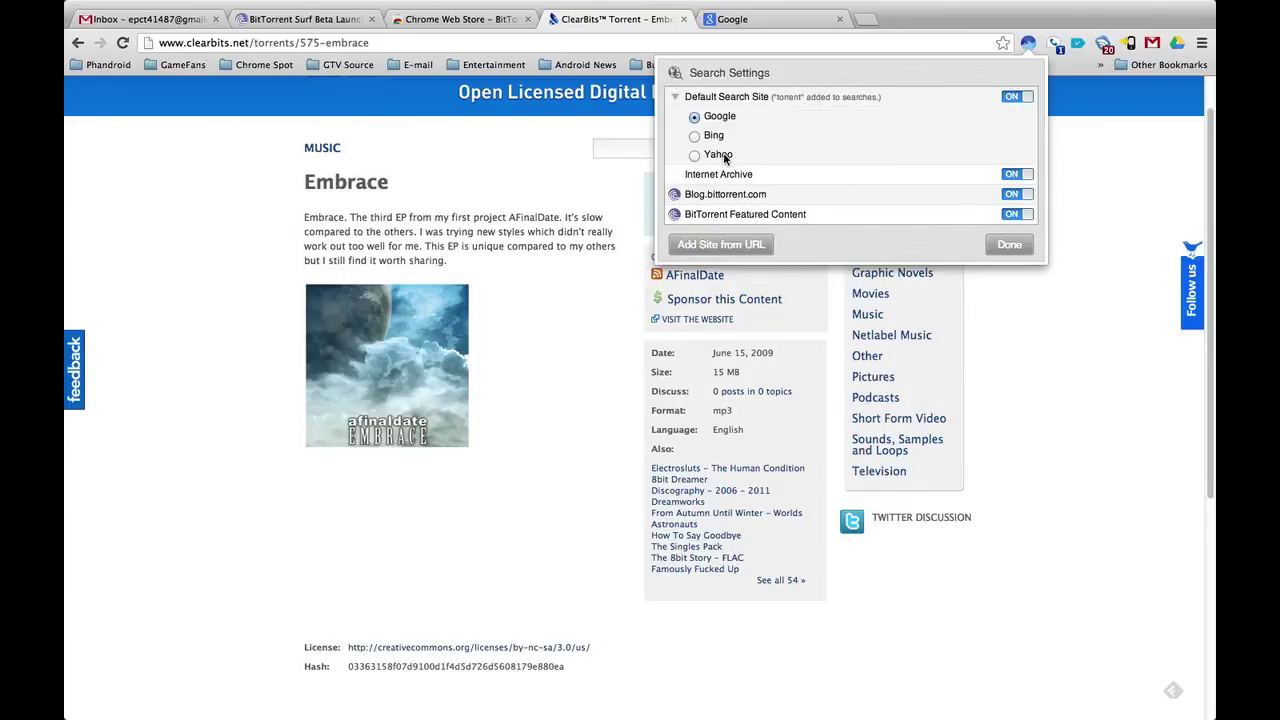
{"action": "left_click", "coordinate": [676, 98]}
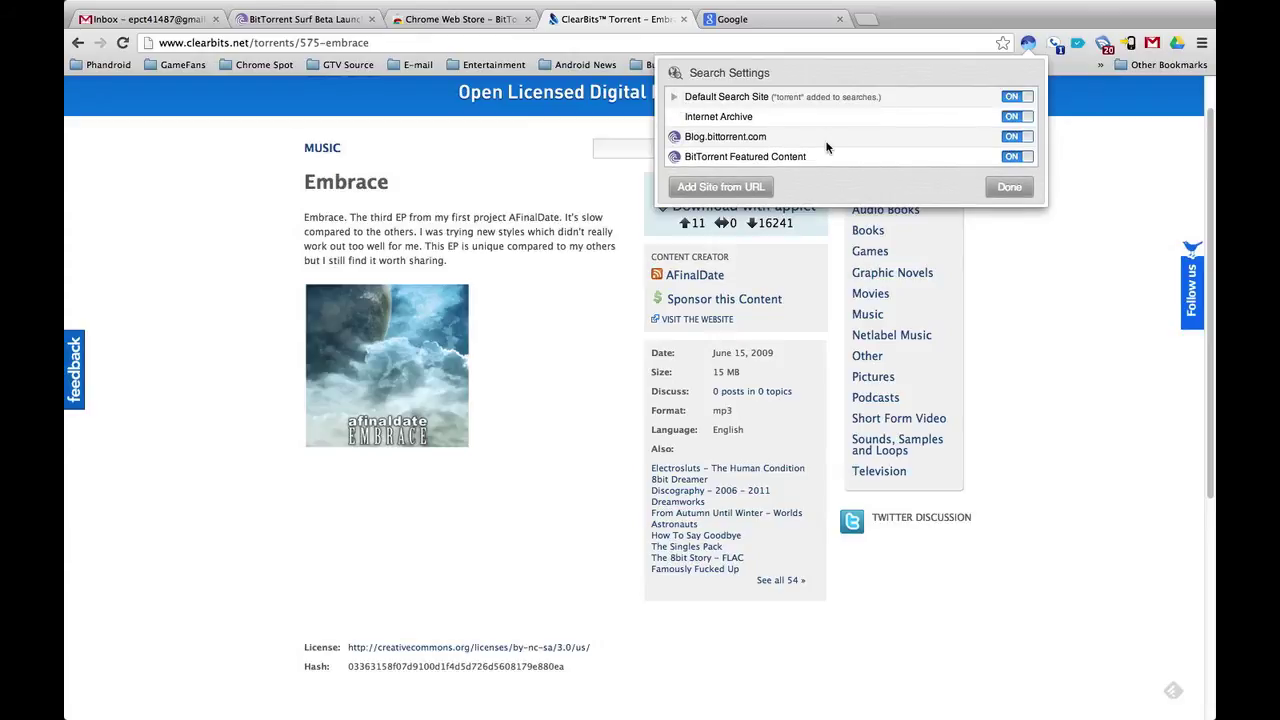
{"action": "left_click", "coordinate": [1009, 187]}
Step: Search for "bruno mars" in BitTorrent Surf
{"action": "triple_click", "coordinate": [781, 79]}
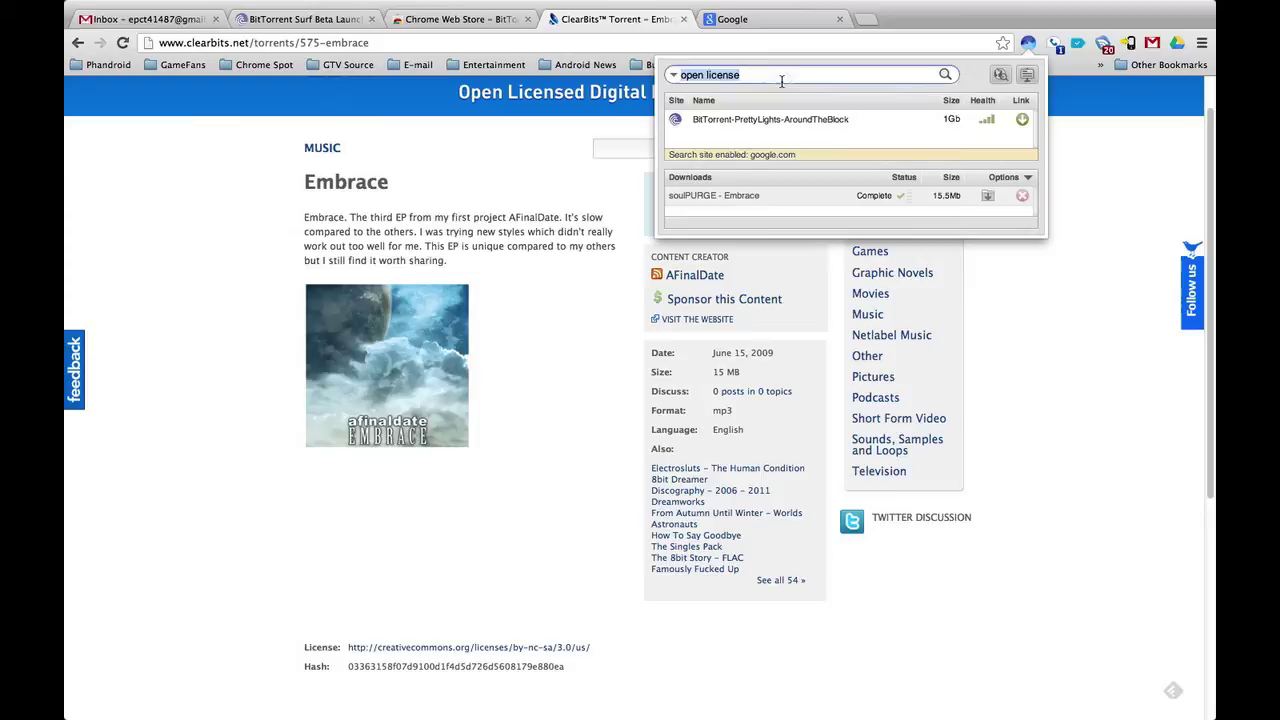
{"action": "type", "text": "b"}
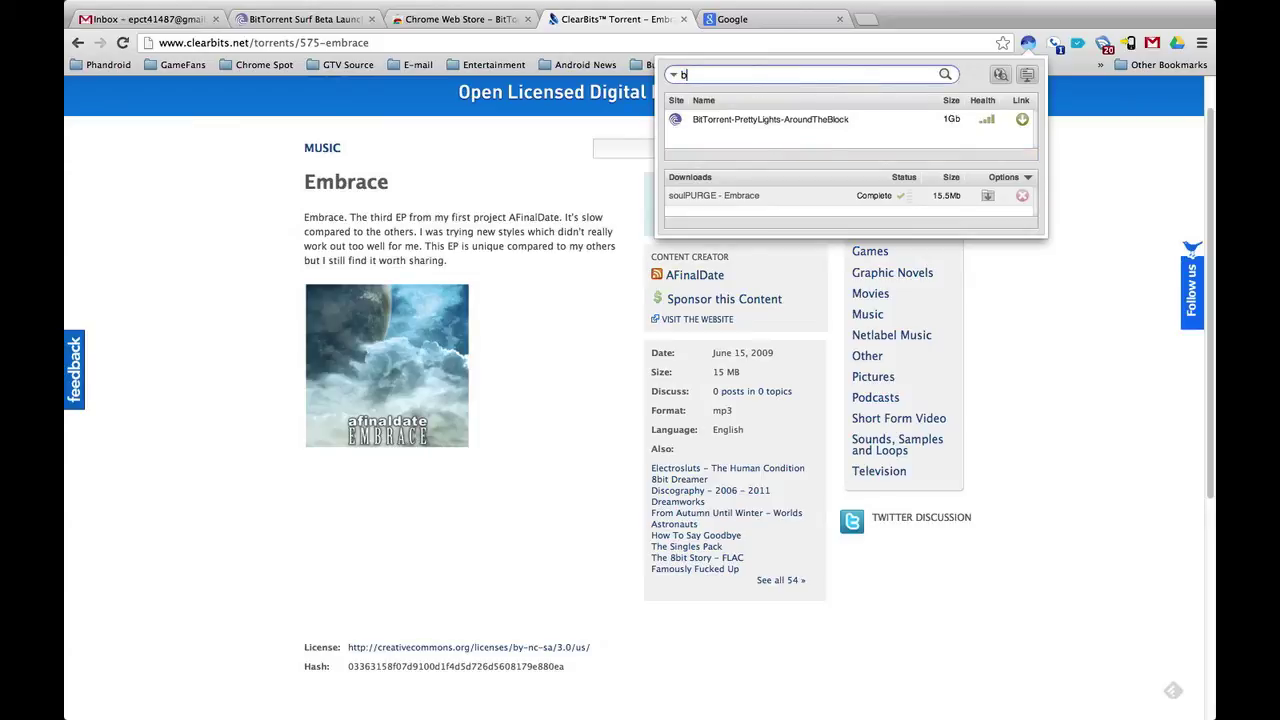
{"action": "type", "text": "runo mars"}
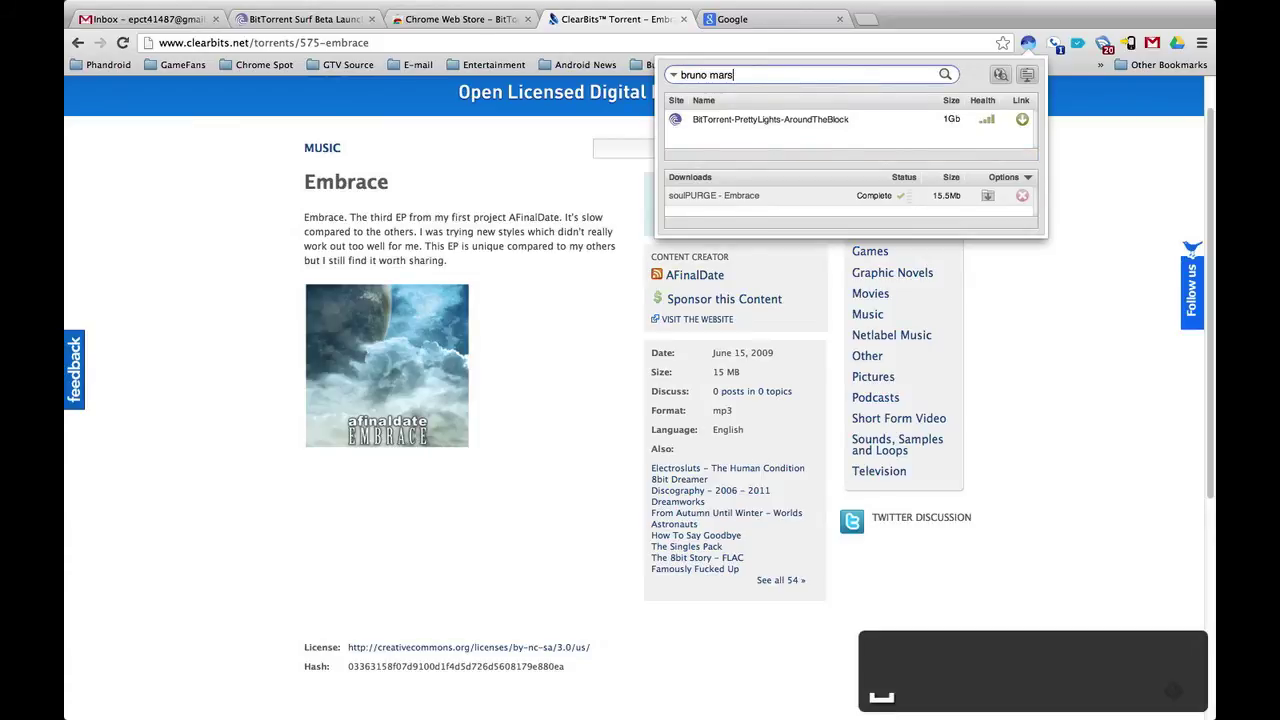
{"action": "key", "text": "Return"}
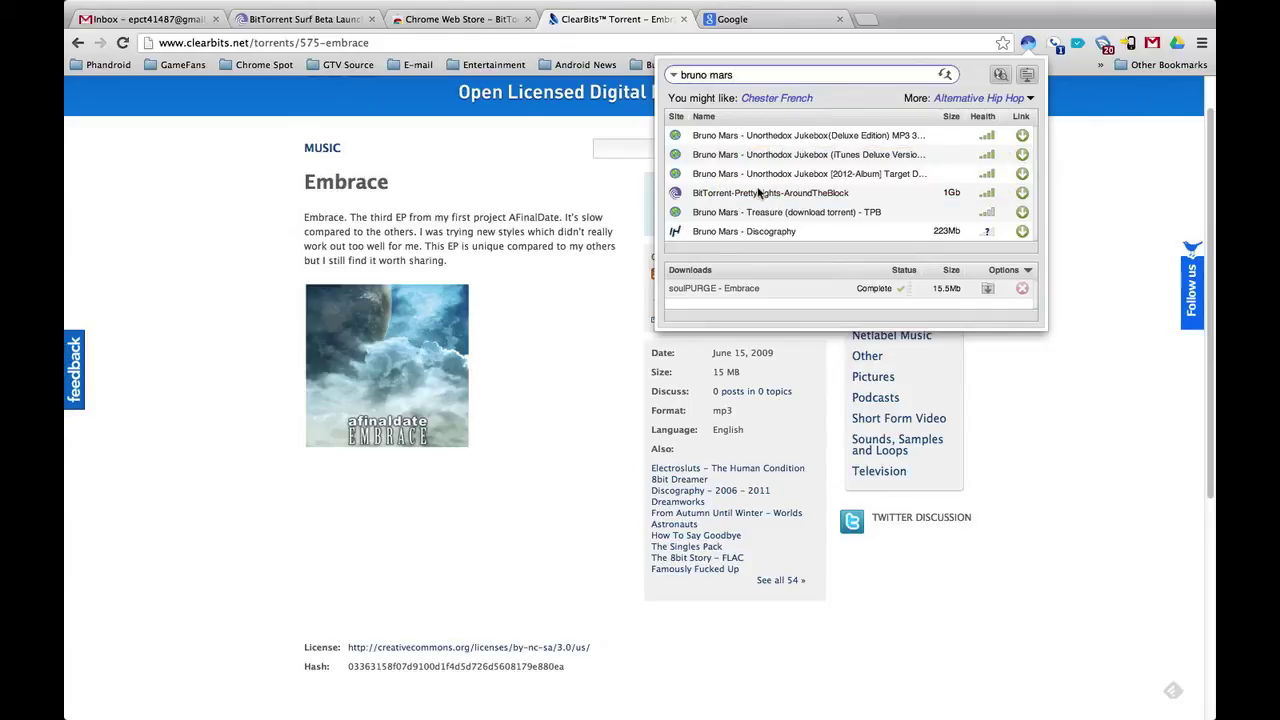
Step: Search for "metallica" in BitTorrent Surf and show the list of recent searches
{"action": "left_click_drag", "start_coordinate": [744, 76], "coordinate": [680, 76]}
{"action": "type", "text": "metallica"}
{"action": "key", "text": "Return"}
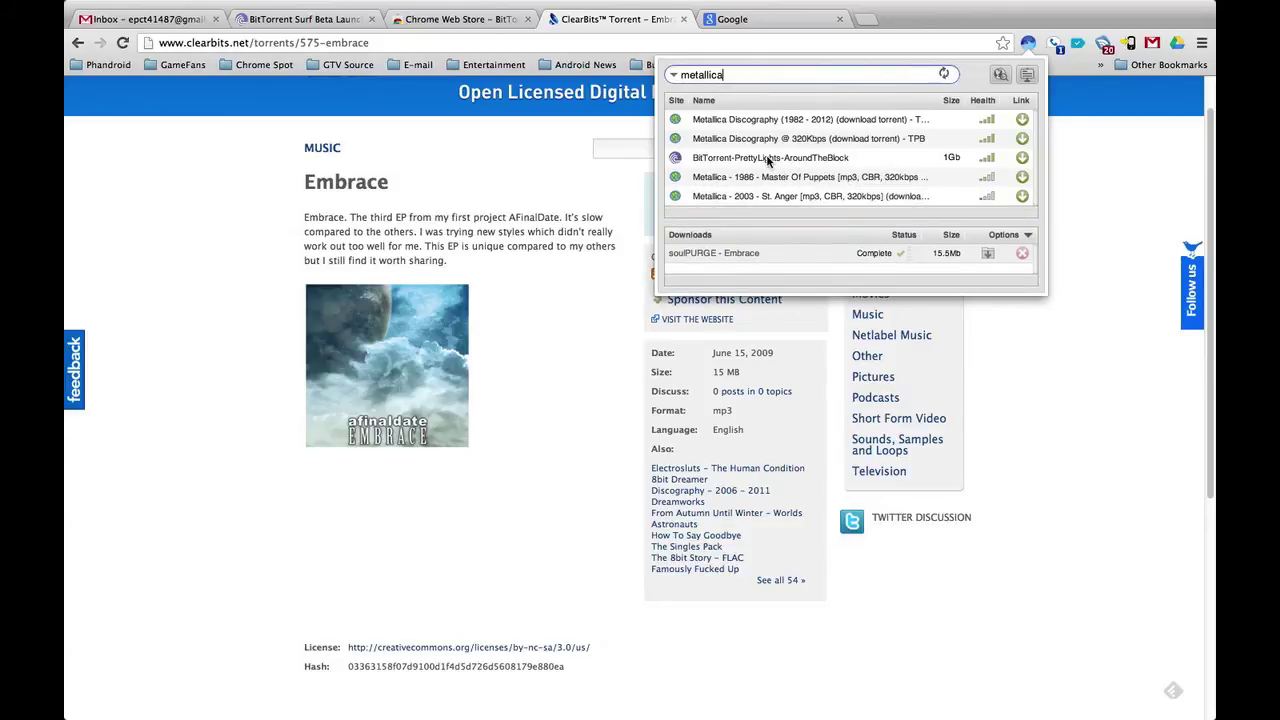
{"action": "left_click", "coordinate": [673, 76]}
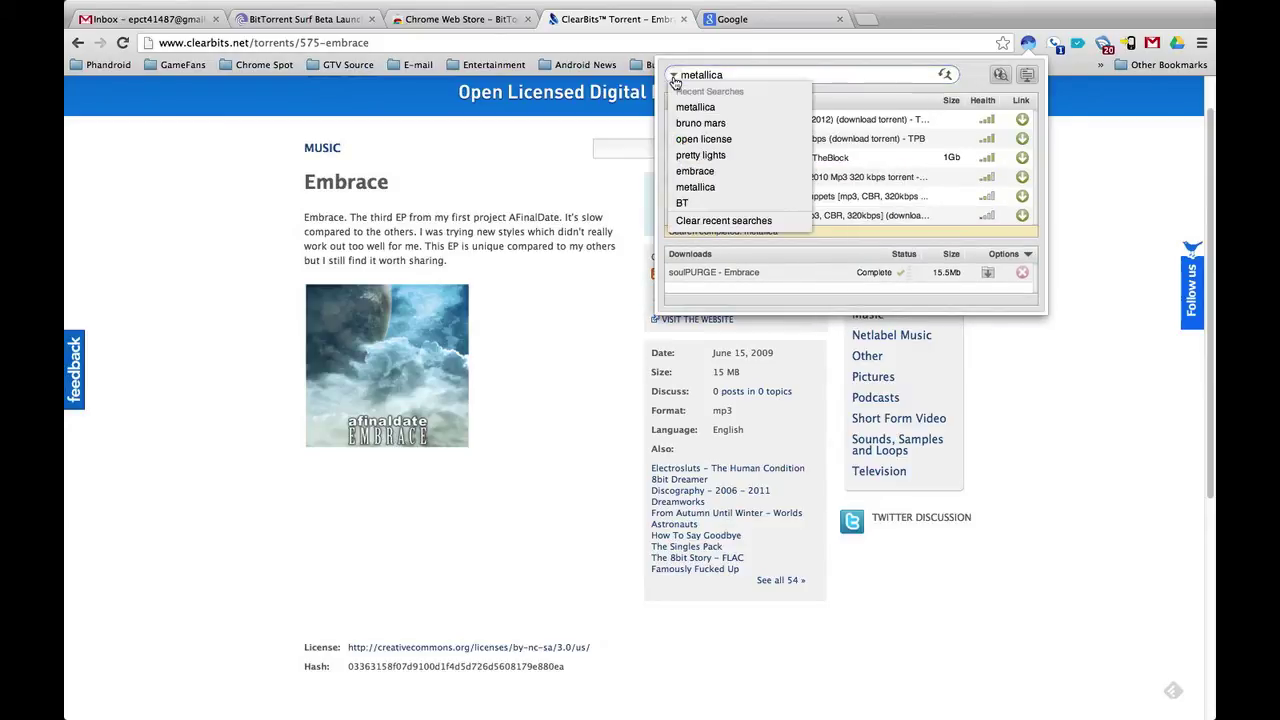
Step: Clear the search term and its results, and review the extension's notifications
{"action": "left_click", "coordinate": [774, 78]}
{"action": "key", "text": "BackSpace"}
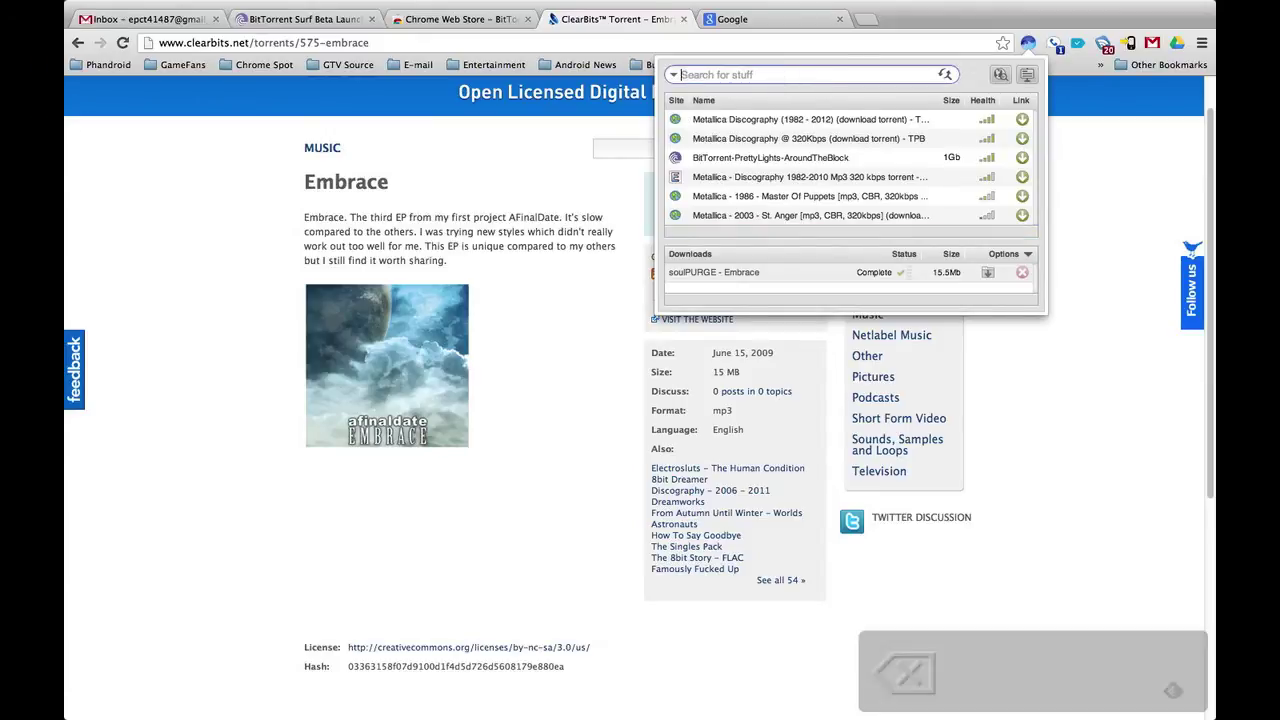
{"action": "key", "text": "Return"}
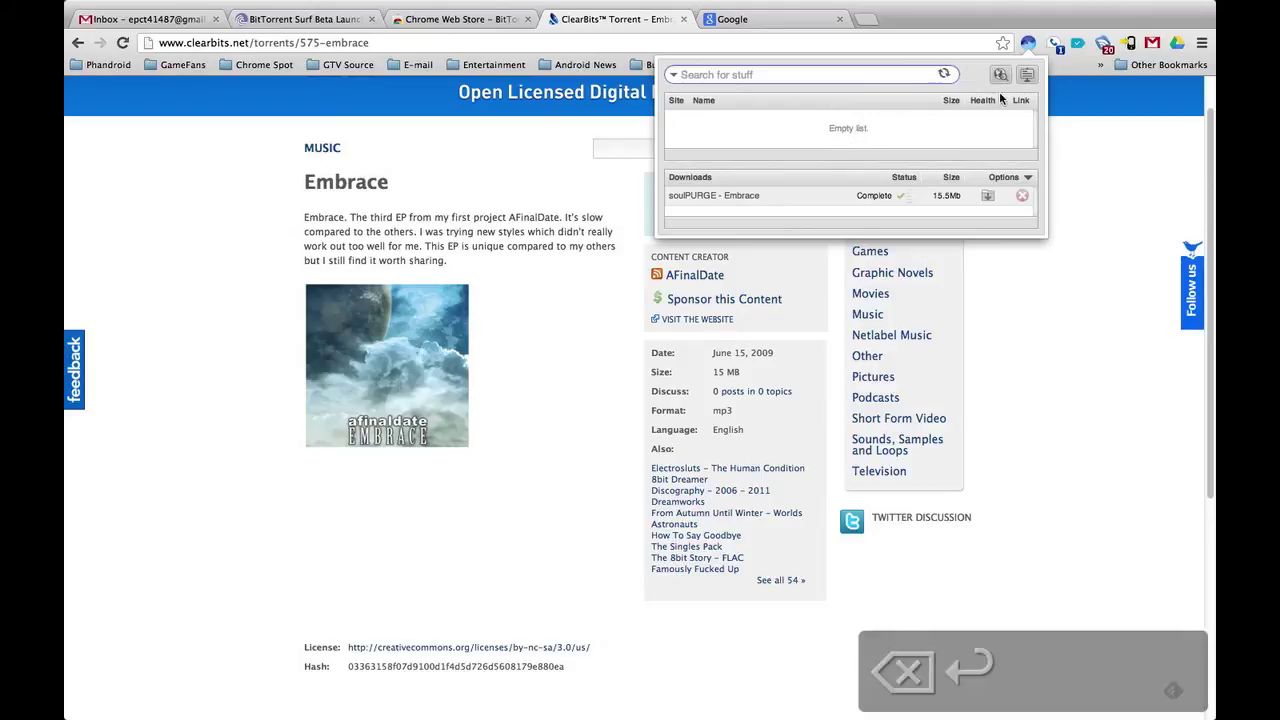
{"action": "left_click", "coordinate": [1027, 80]}
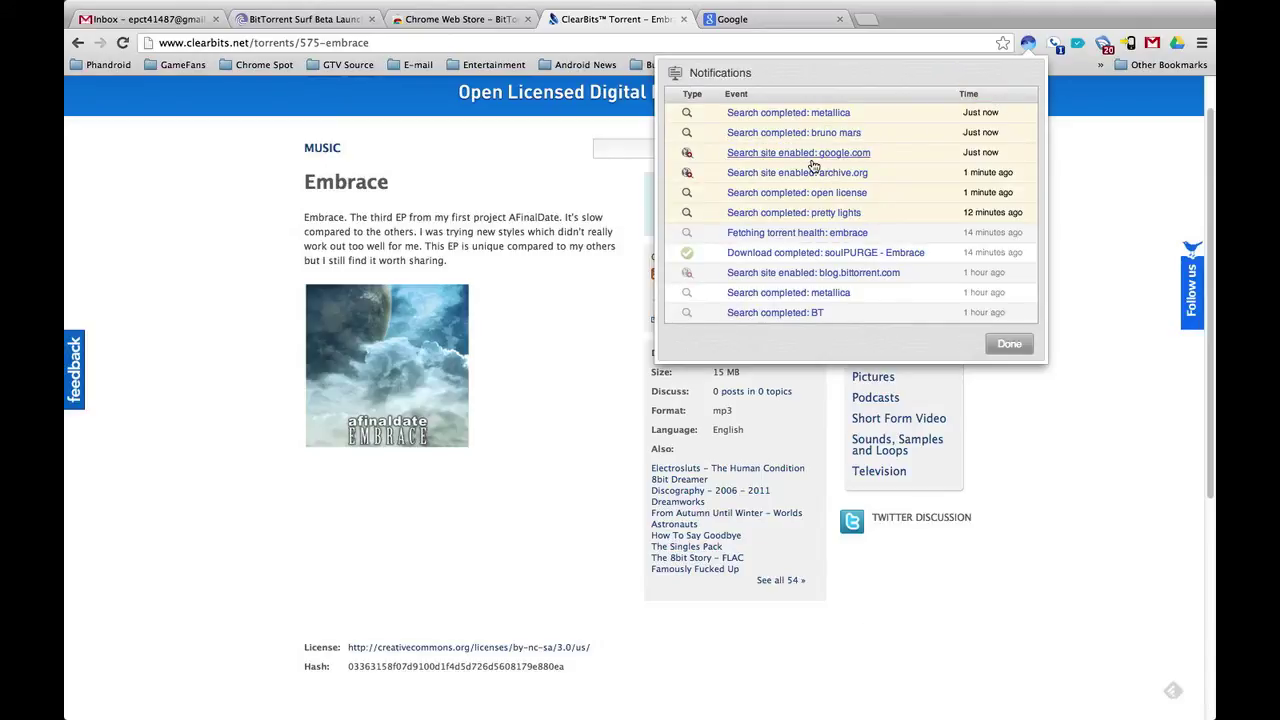
{"action": "left_click", "coordinate": [993, 344]}
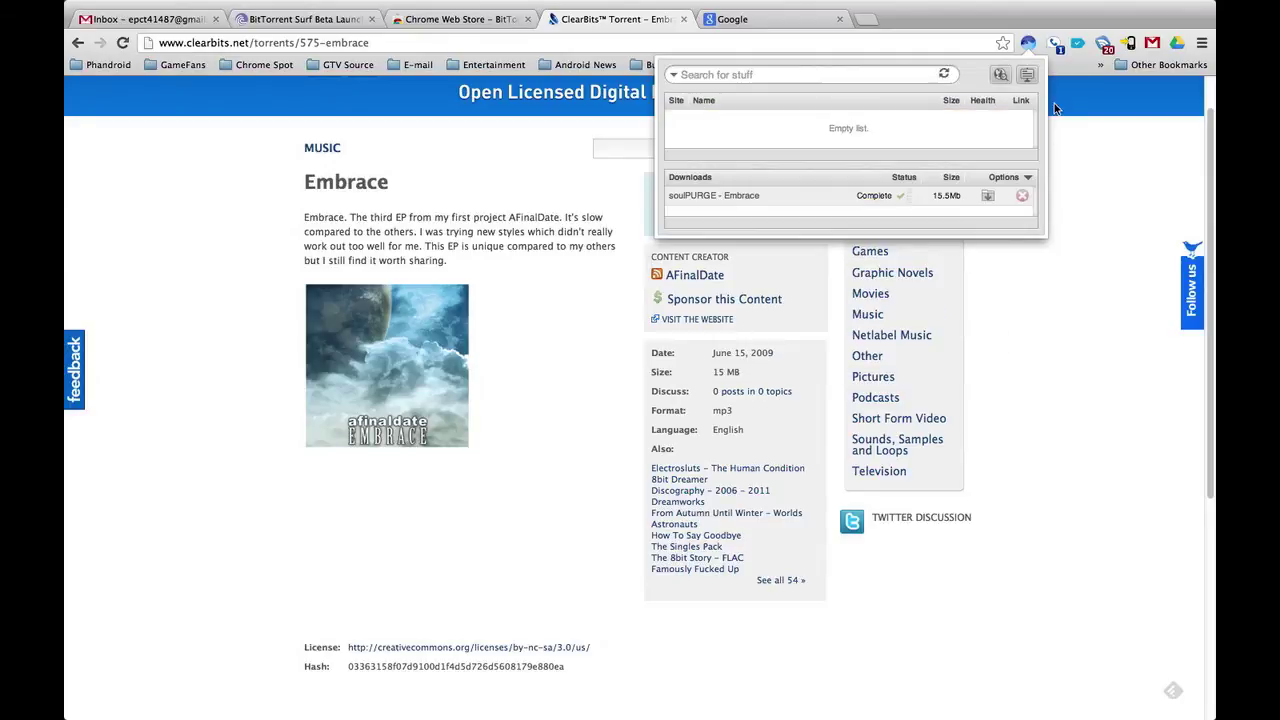
Step: Turn off Internet Archive and the Default Search Site in the search settings
{"action": "left_click", "coordinate": [1001, 77]}
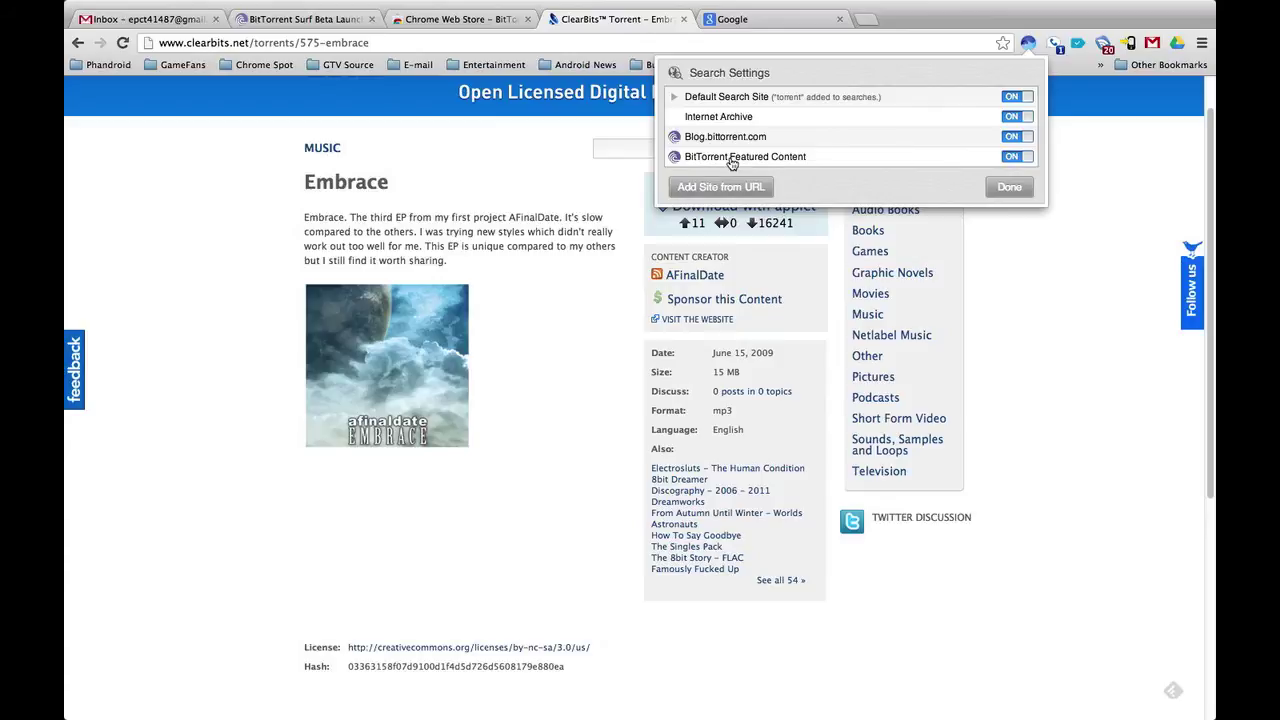
{"action": "left_click", "coordinate": [1020, 118]}
{"action": "left_click", "coordinate": [1018, 97]}
{"action": "left_click", "coordinate": [1003, 188]}
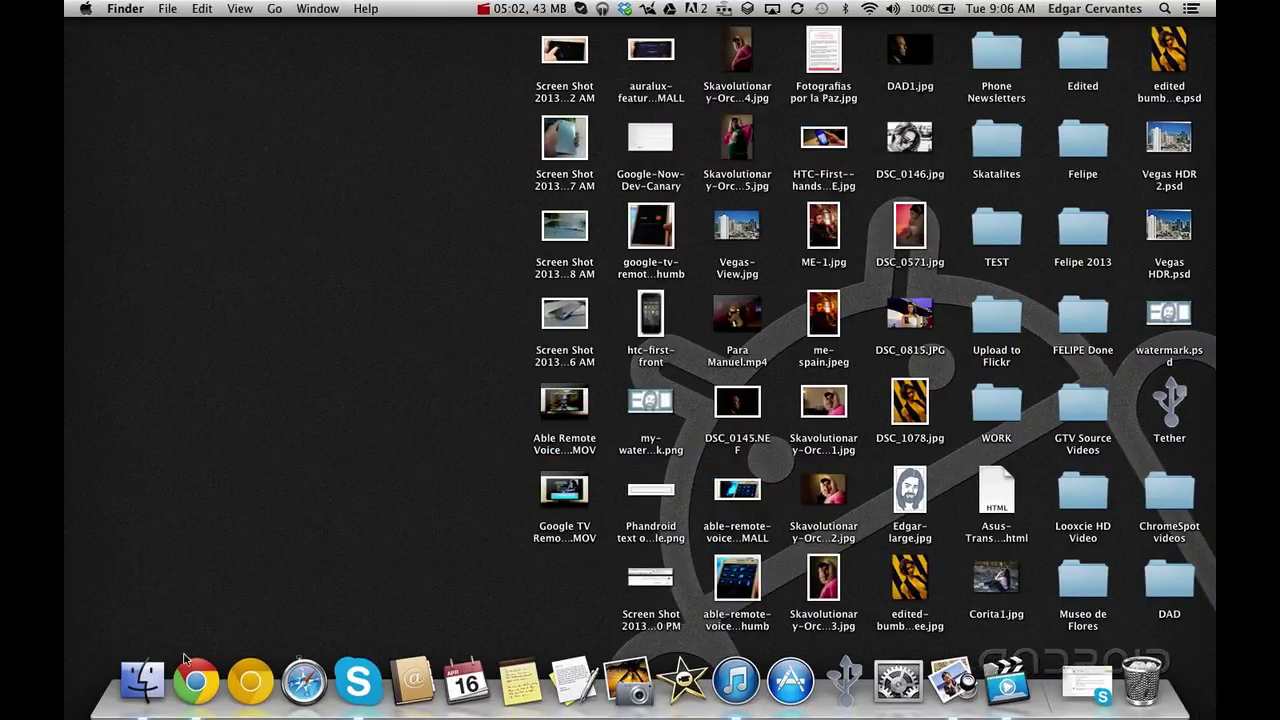
Step: Switch to Finder and open the Content folder of the soulPURGE - Embrace download in Downloads
{"action": "left_click", "coordinate": [143, 678]}
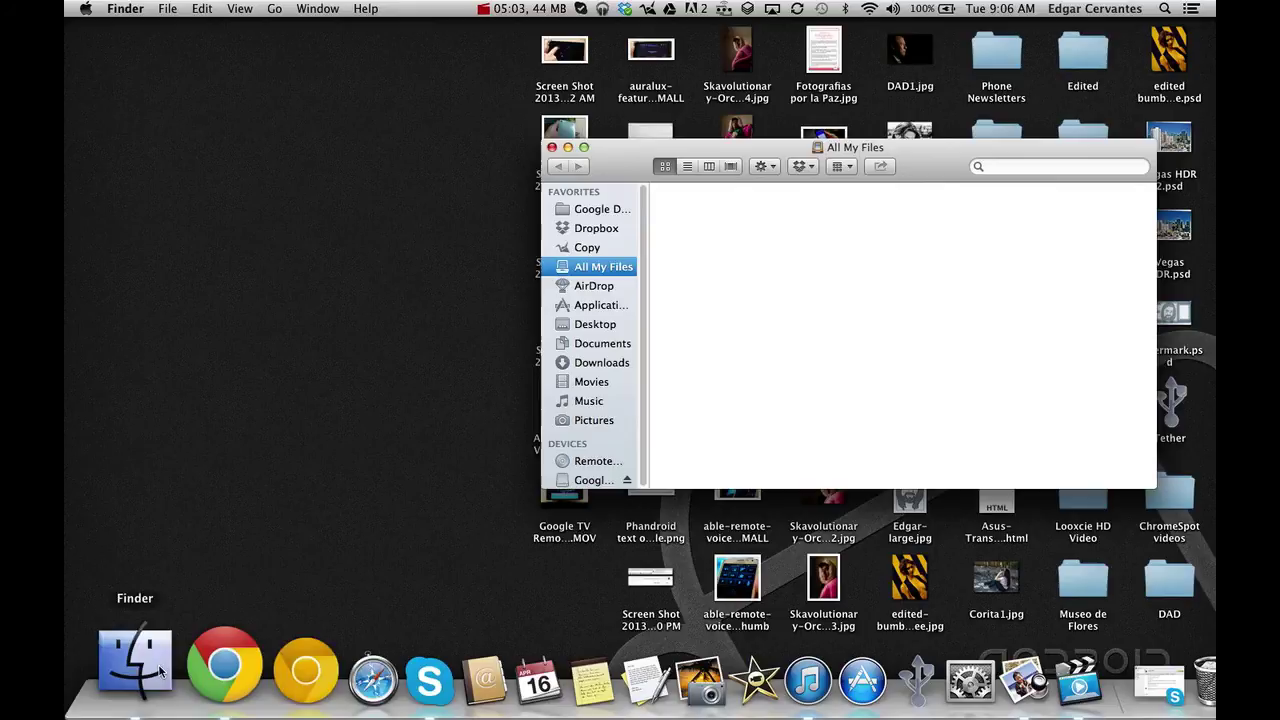
{"action": "left_click", "coordinate": [604, 362]}
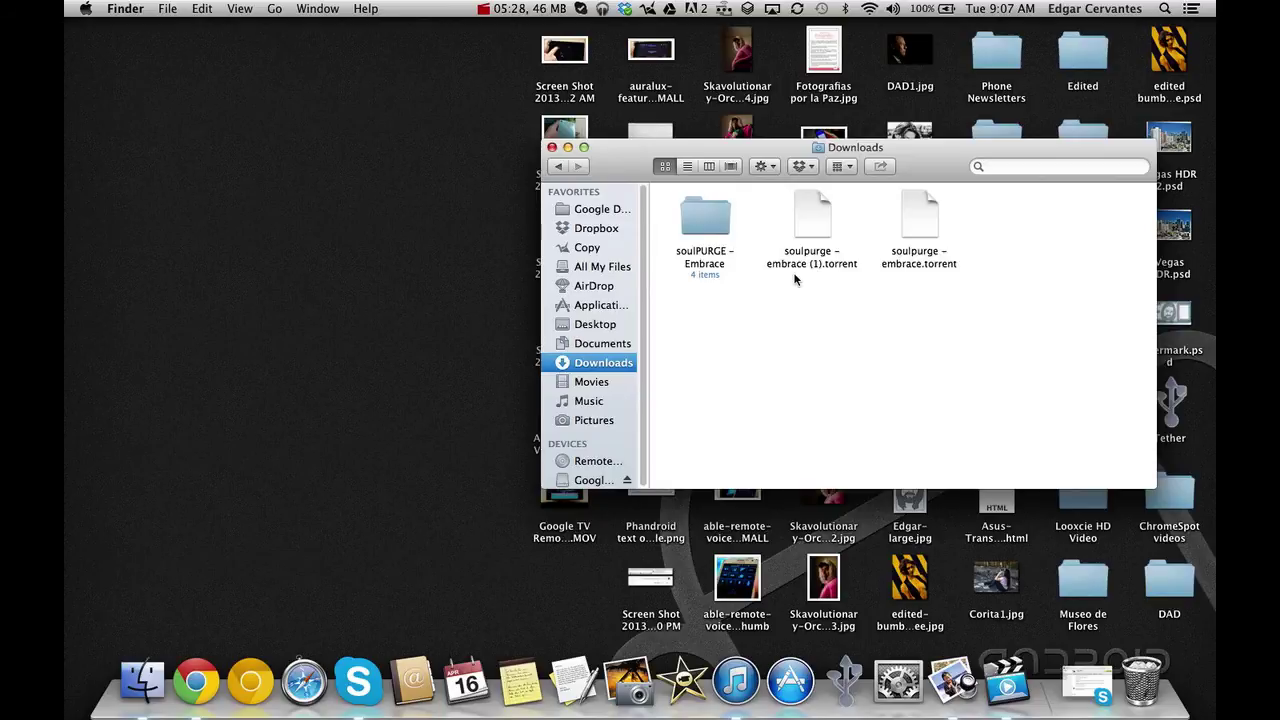
{"action": "double_click", "coordinate": [712, 222]}
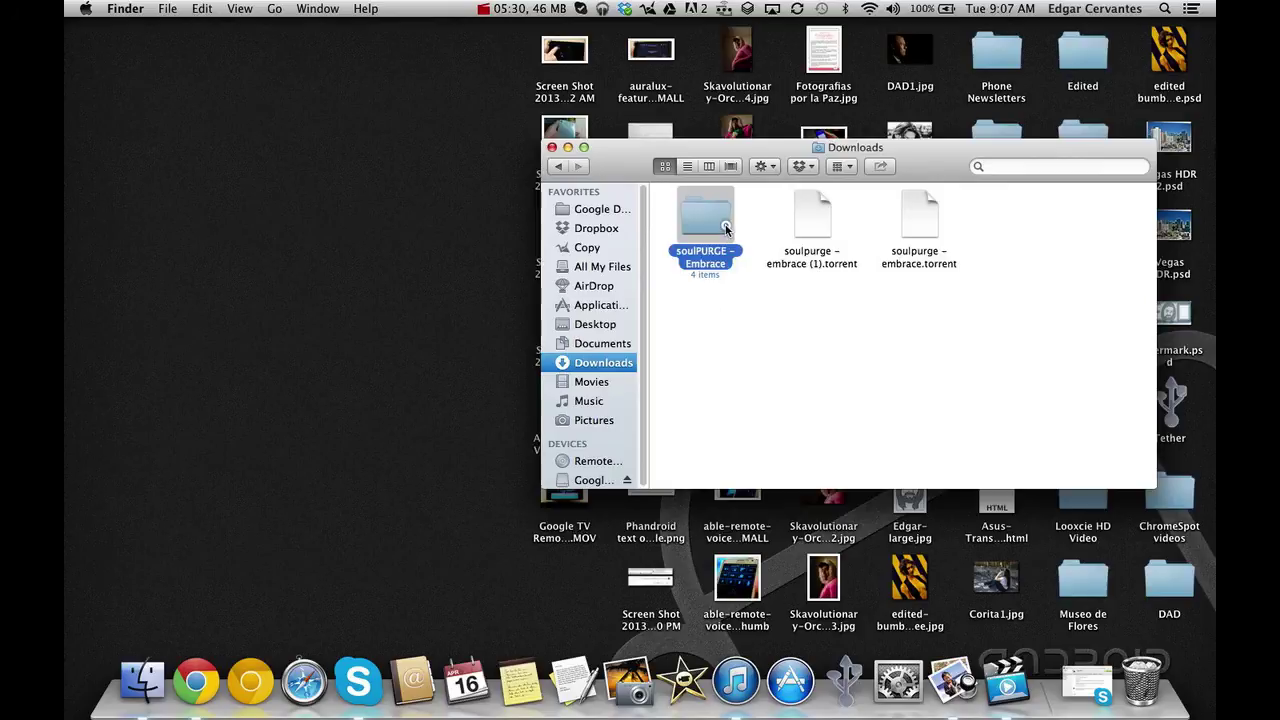
{"action": "double_click", "coordinate": [706, 228]}
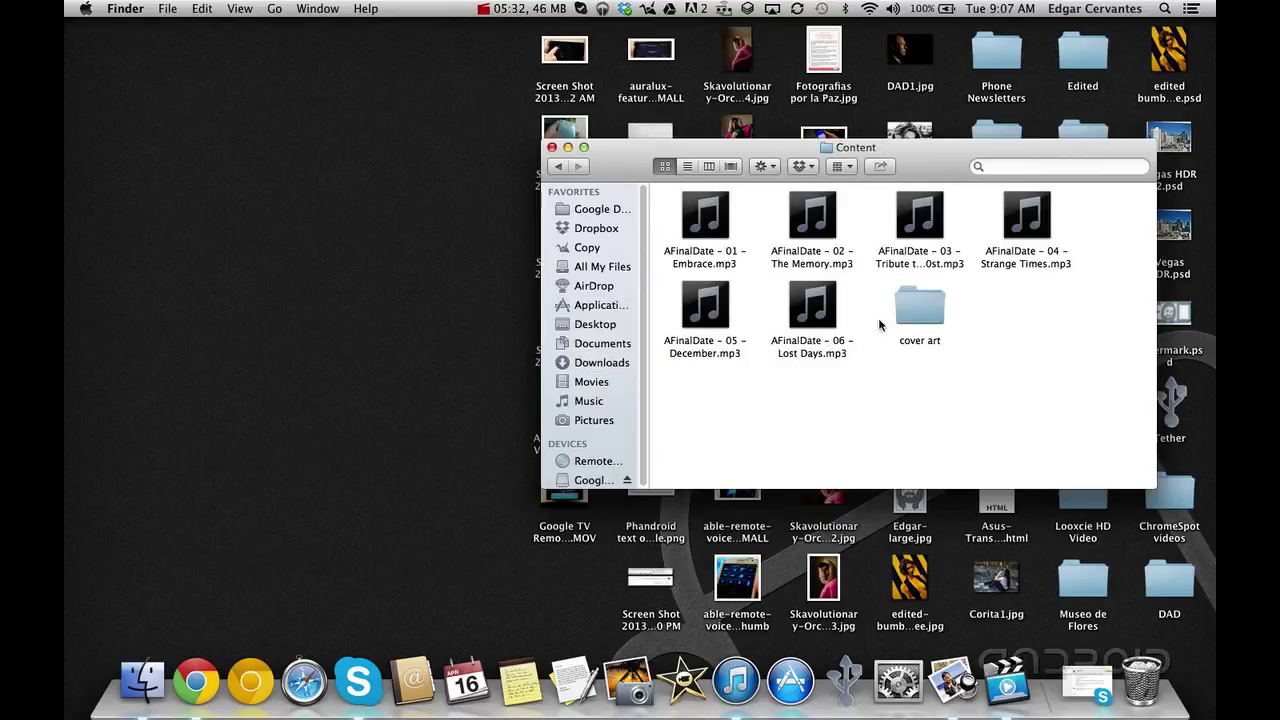
Step: Look inside the cover art folder and go back up to the soulPURGE - Embrace folder
{"action": "double_click", "coordinate": [926, 316]}
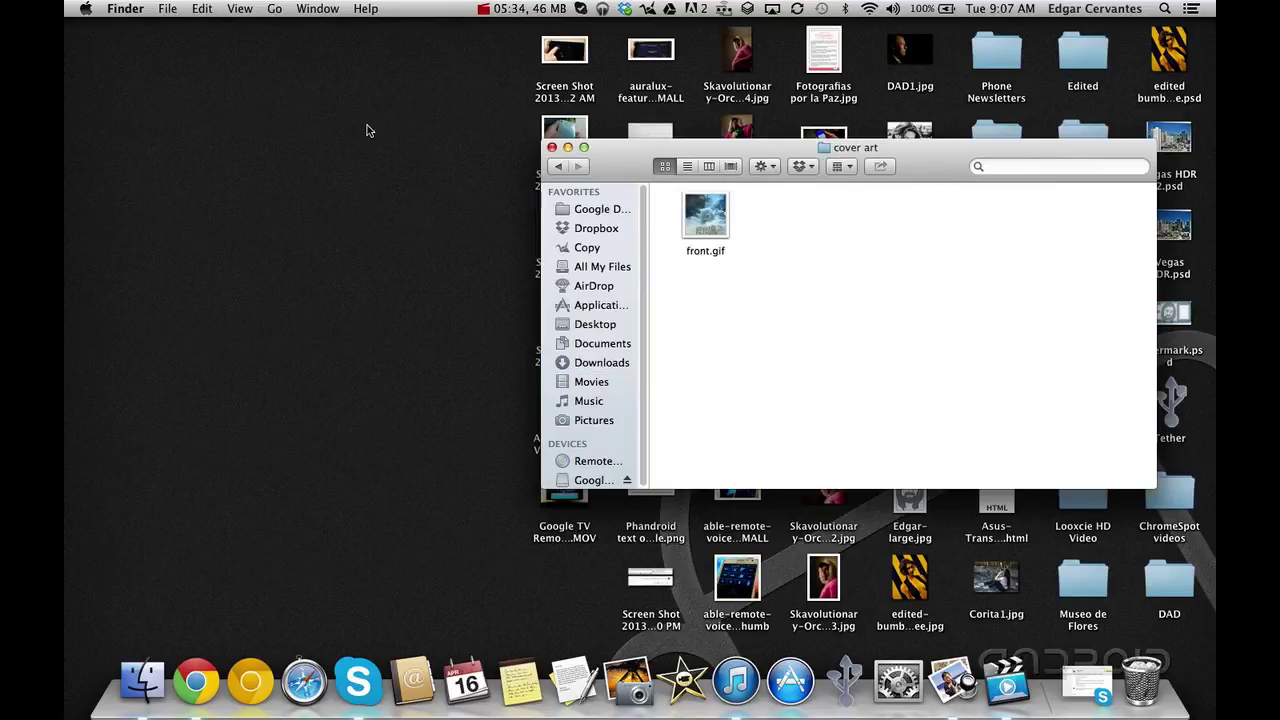
{"action": "left_click", "coordinate": [558, 166]}
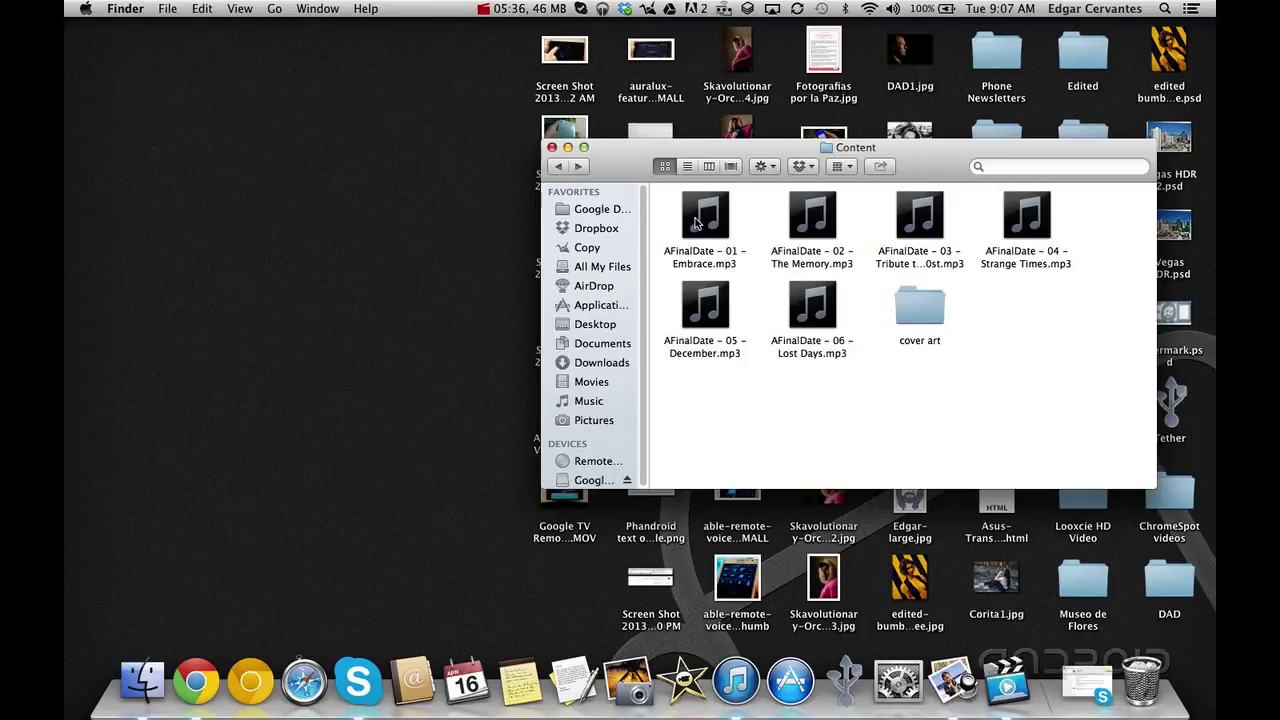
{"action": "left_click", "coordinate": [558, 166]}
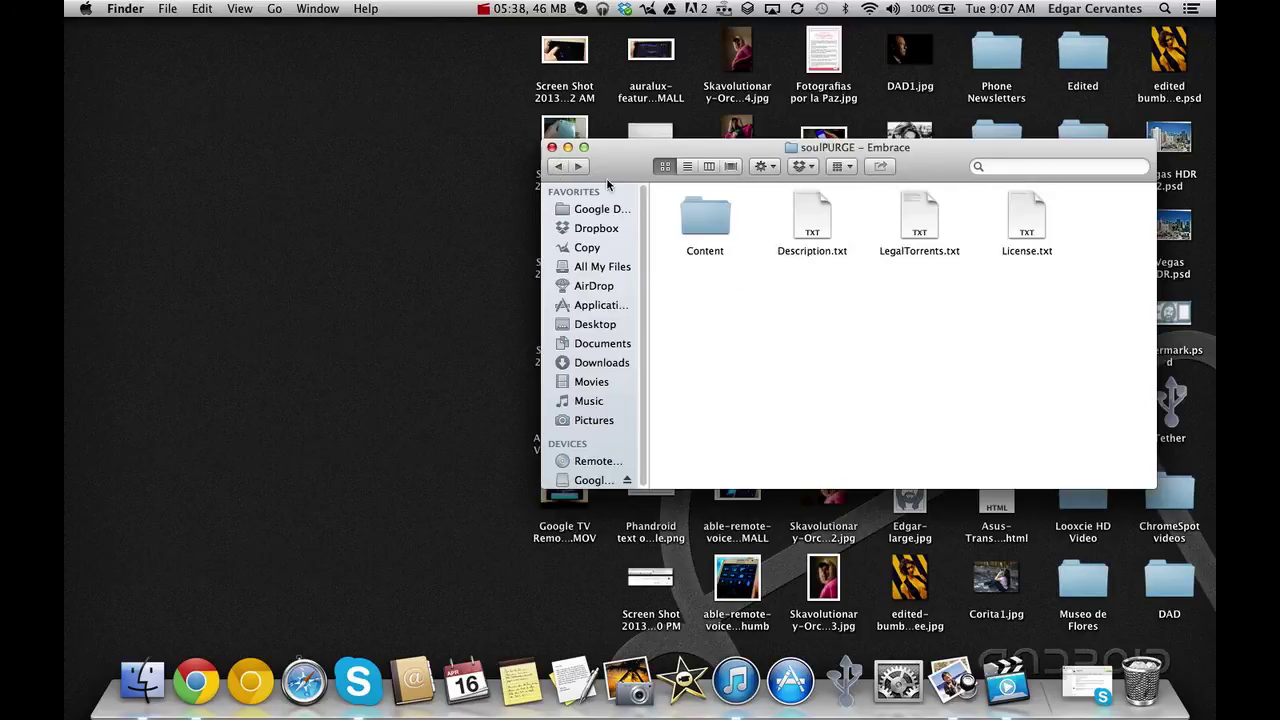
Step: Play AFinalDate - 01 - Embrace.mp3 from the Content folder with the volume raised, and close the iTunes window
{"action": "left_click", "coordinate": [578, 166]}
{"action": "double_click", "coordinate": [710, 222]}
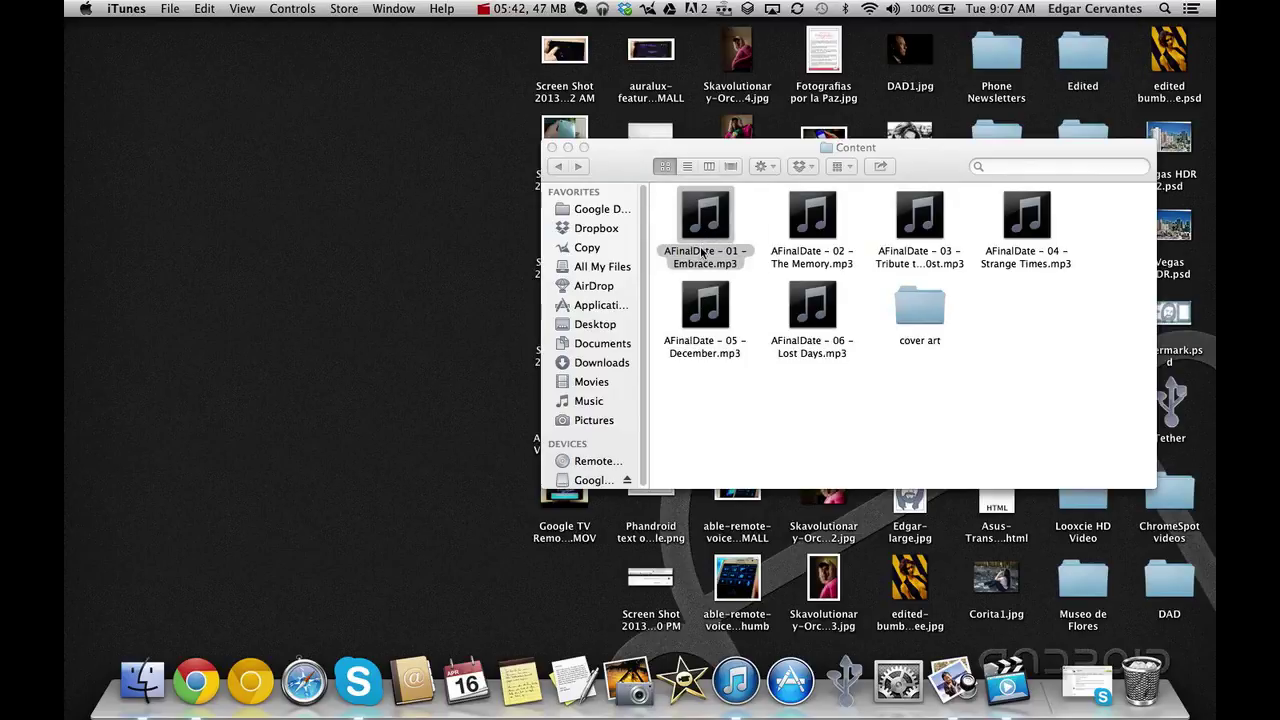
{"action": "key", "text": "XF86AudioRaiseVolume"}
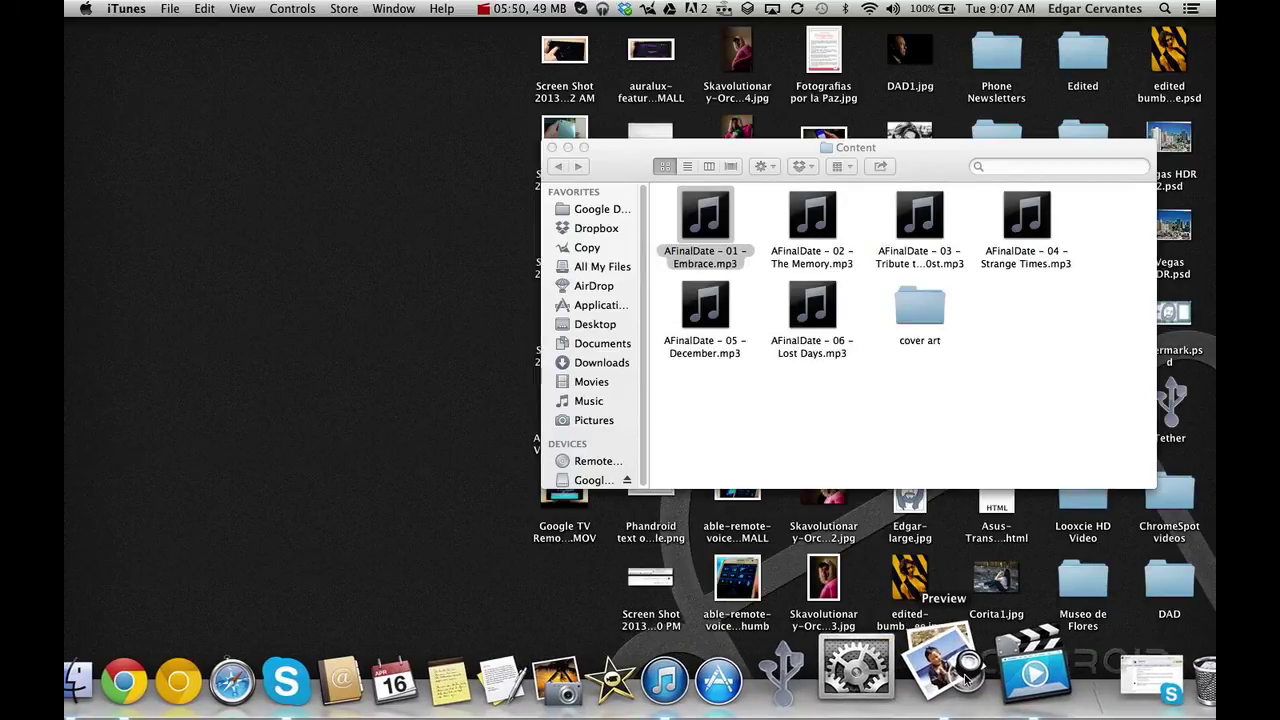
{"action": "left_click", "coordinate": [730, 680]}
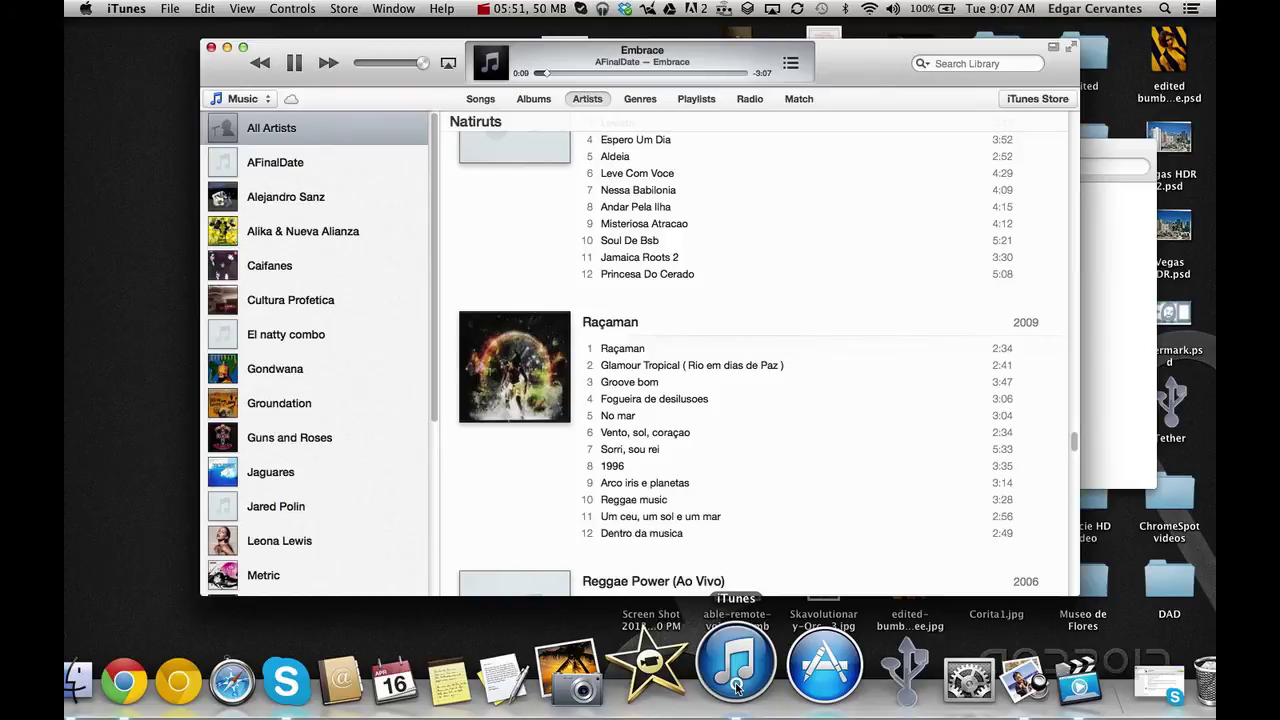
{"action": "left_click", "coordinate": [211, 50]}
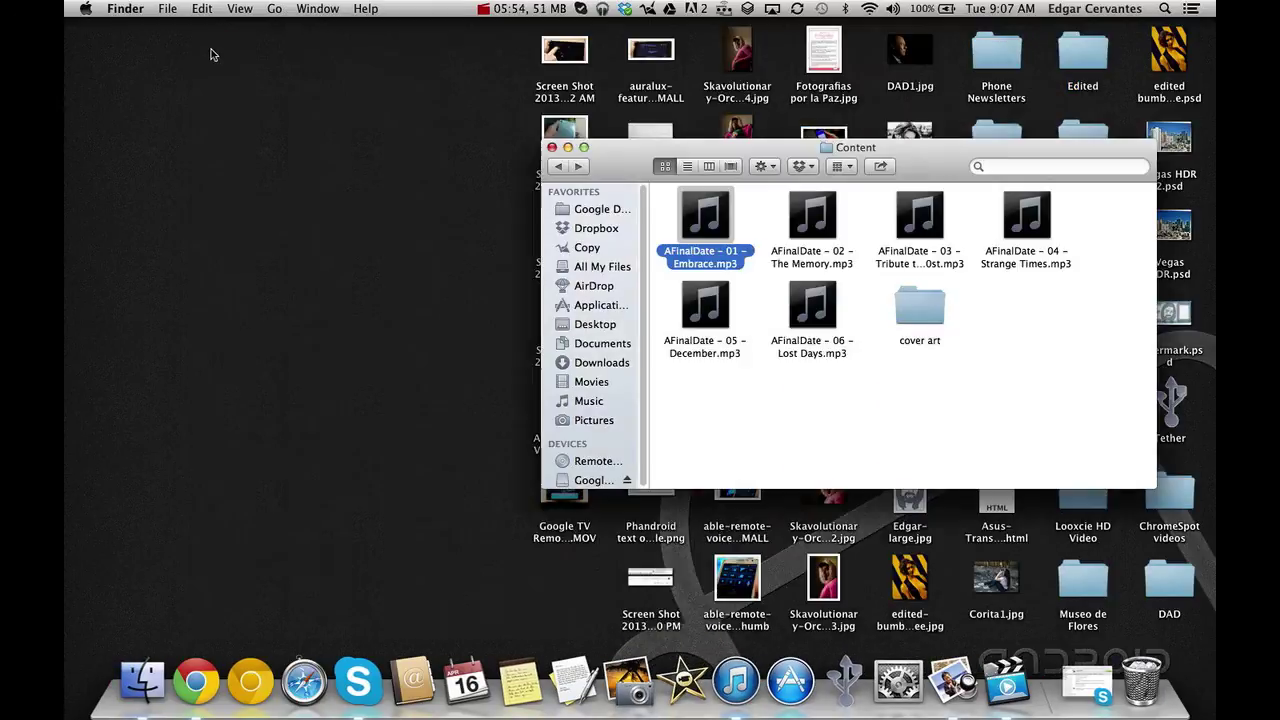
Step: Close the Content folder window, return to Chrome and browse the featured content on the ClearBits home page
{"action": "left_click", "coordinate": [966, 423]}
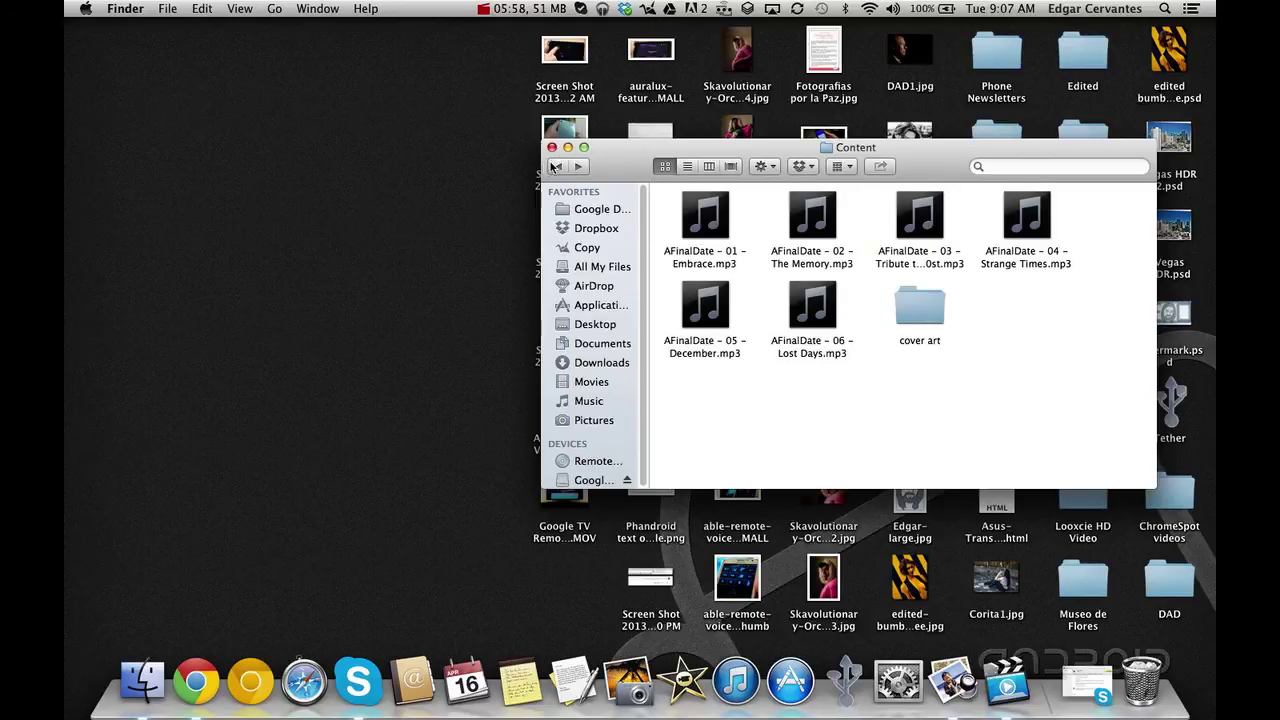
{"action": "left_click", "coordinate": [550, 148]}
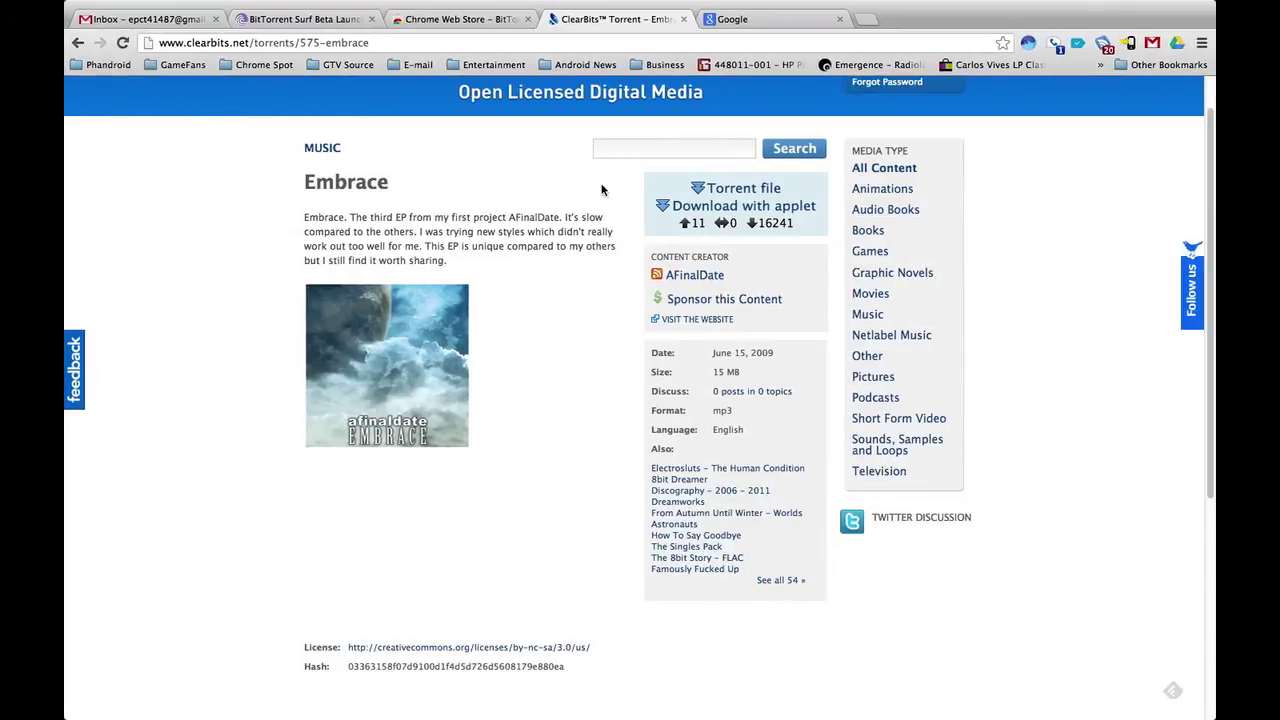
{"action": "scroll", "coordinate": [502, 268], "scroll_direction": "up", "scroll_amount": 1}
{"action": "left_click", "coordinate": [517, 109]}
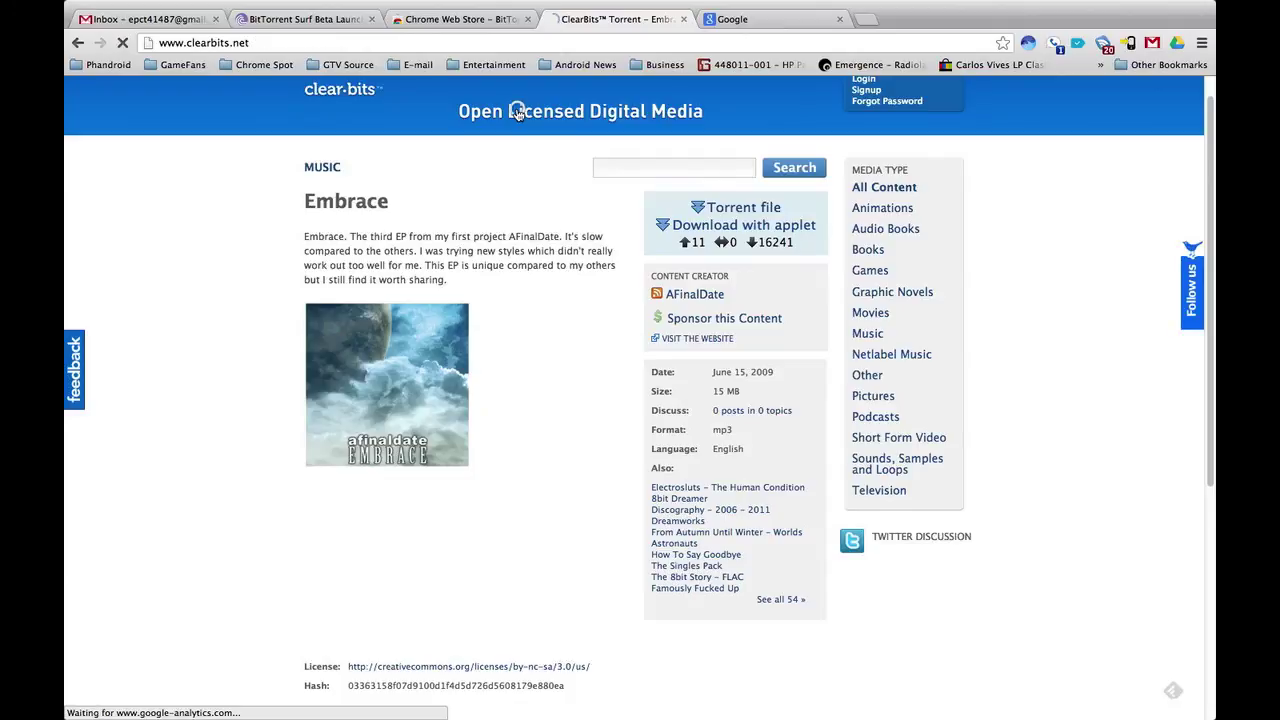
{"action": "scroll", "coordinate": [700, 330], "scroll_direction": "down", "scroll_amount": 3}
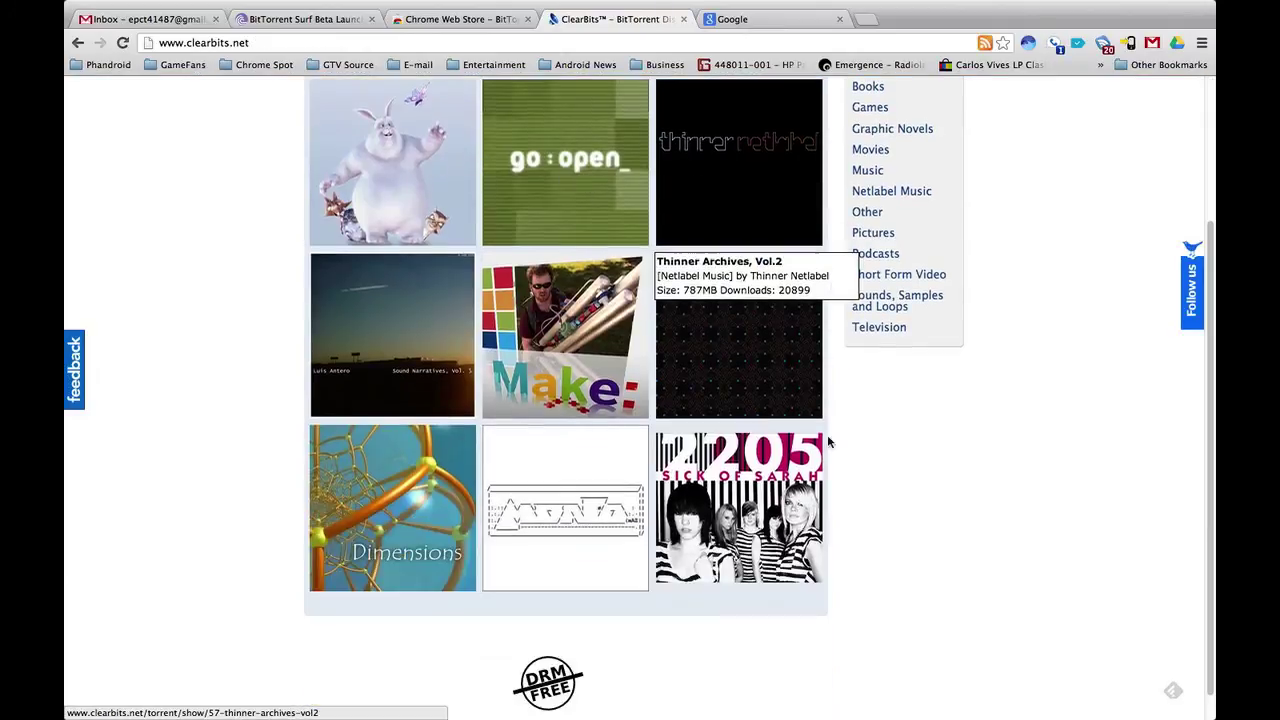
{"action": "scroll", "coordinate": [560, 300], "scroll_direction": "up", "scroll_amount": 3}
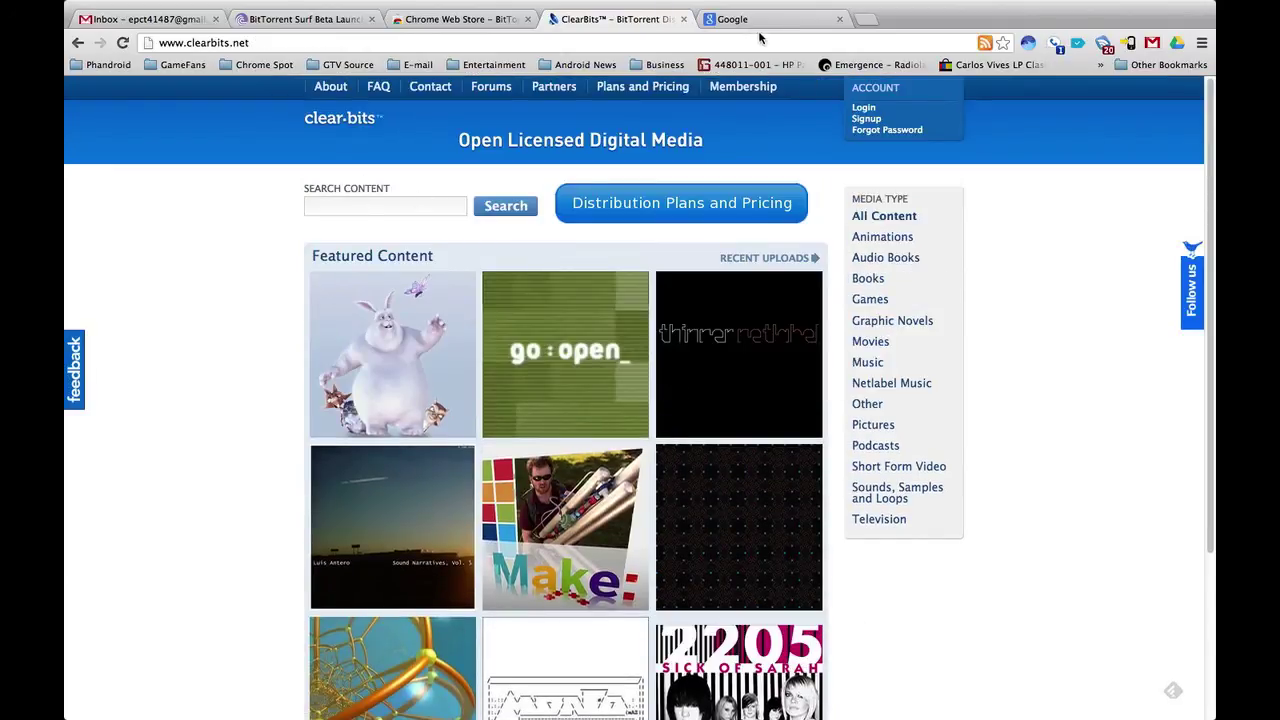
Step: Check the soulPURGE - Embrace entry and its options in the BitTorrent Surf downloads list, and close the extension's popup
{"action": "left_click", "coordinate": [1027, 44]}
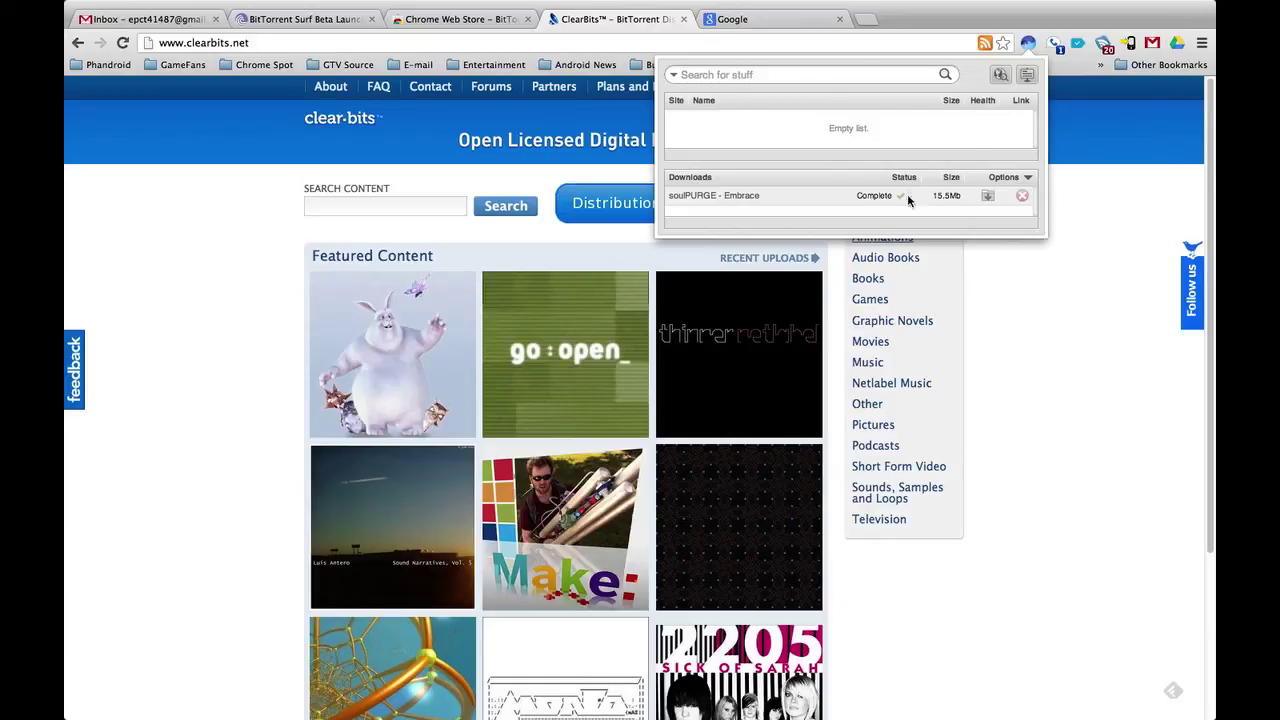
{"action": "left_click", "coordinate": [229, 229]}
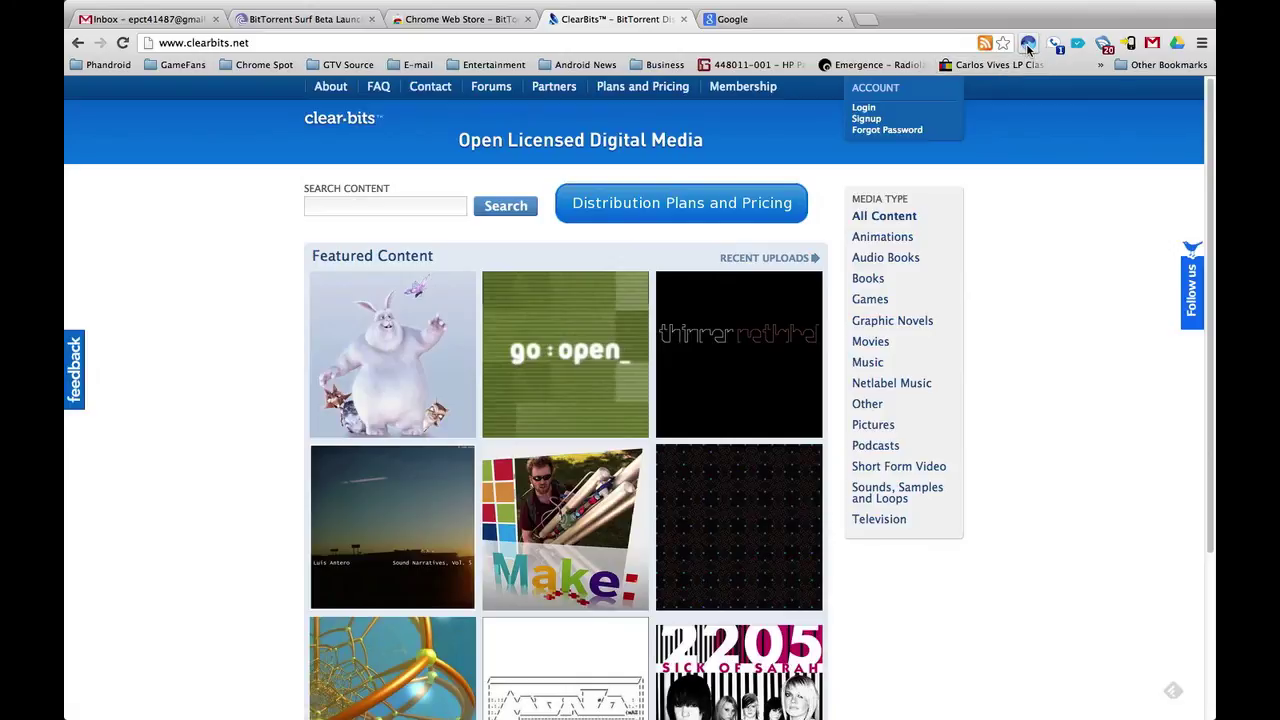
{"action": "left_click", "coordinate": [1028, 45]}
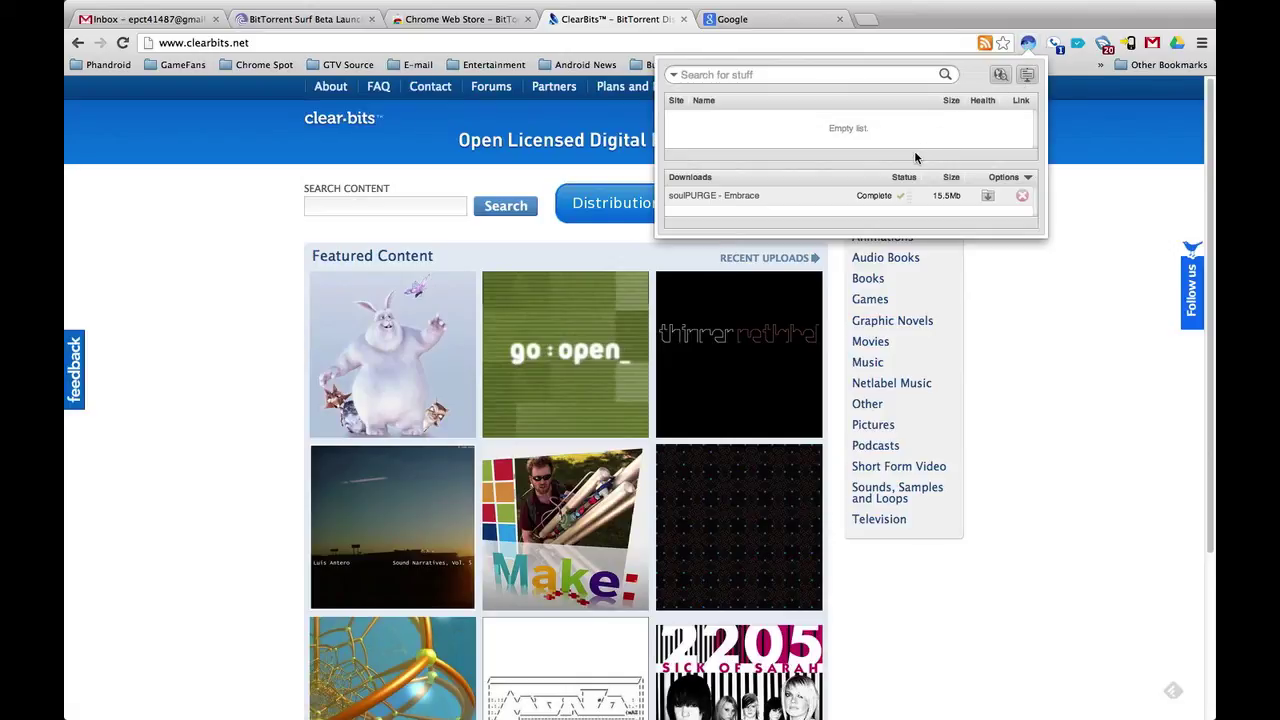
{"action": "left_click", "coordinate": [987, 196]}
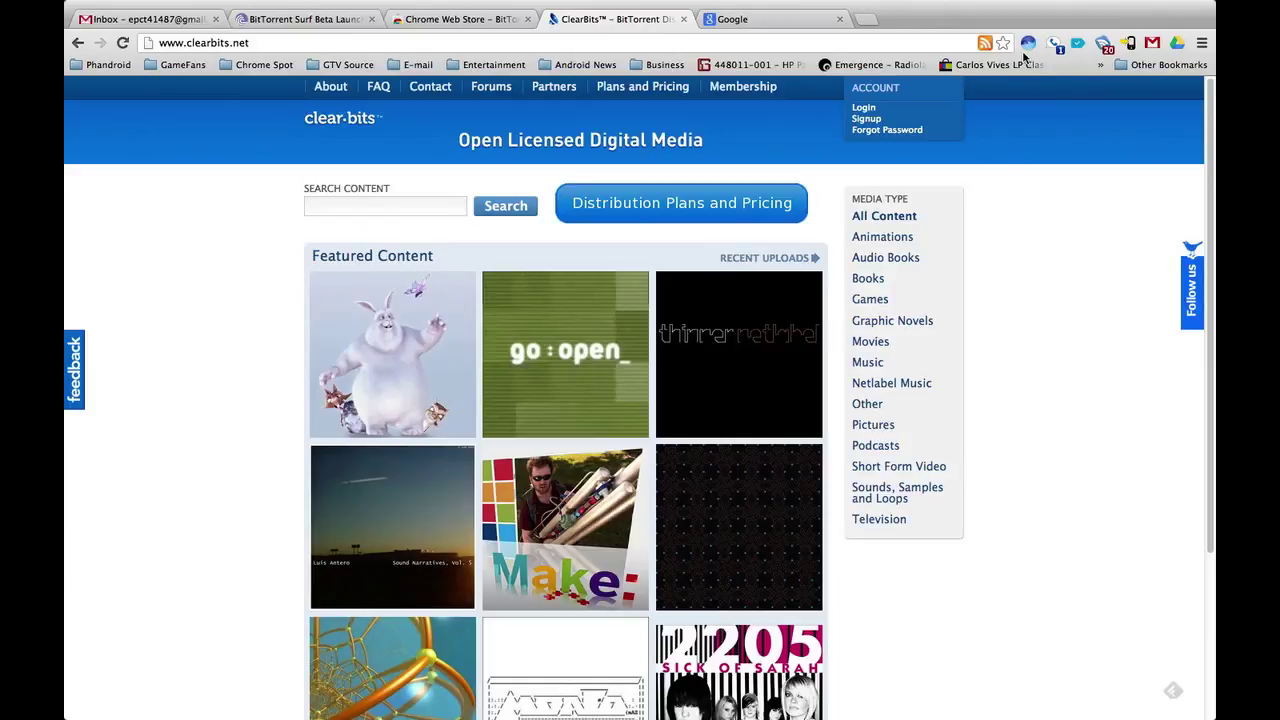
{"action": "left_click", "coordinate": [1029, 44]}
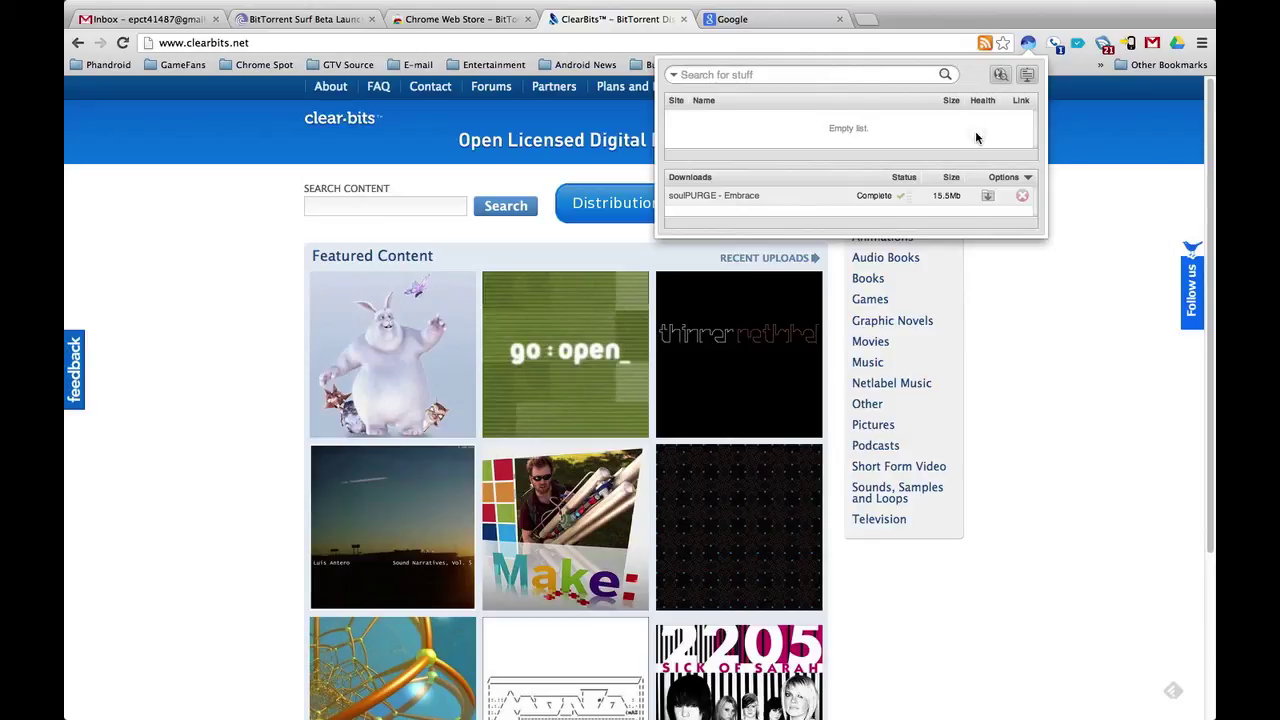
{"action": "left_click", "coordinate": [996, 9]}
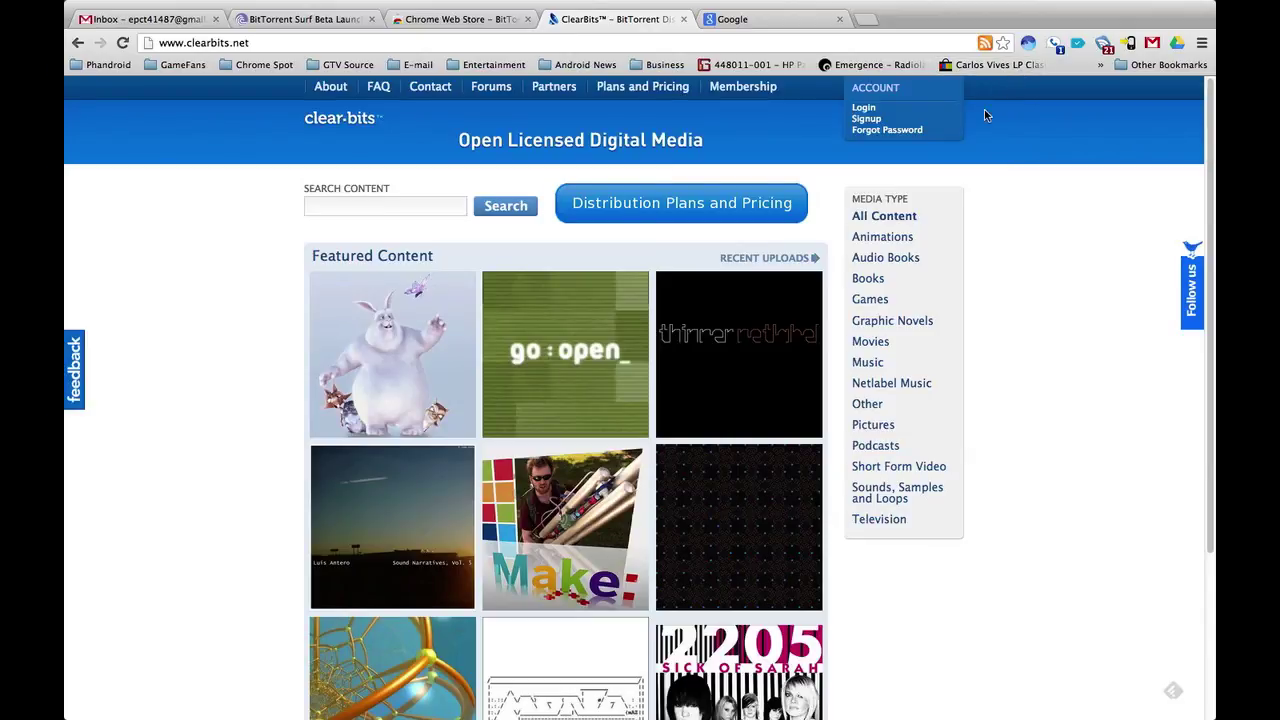
{"action": "scroll", "coordinate": [984, 109], "scroll_direction": "down", "scroll_amount": 3}
{"action": "scroll", "coordinate": [976, 157], "scroll_direction": "up", "scroll_amount": 3}
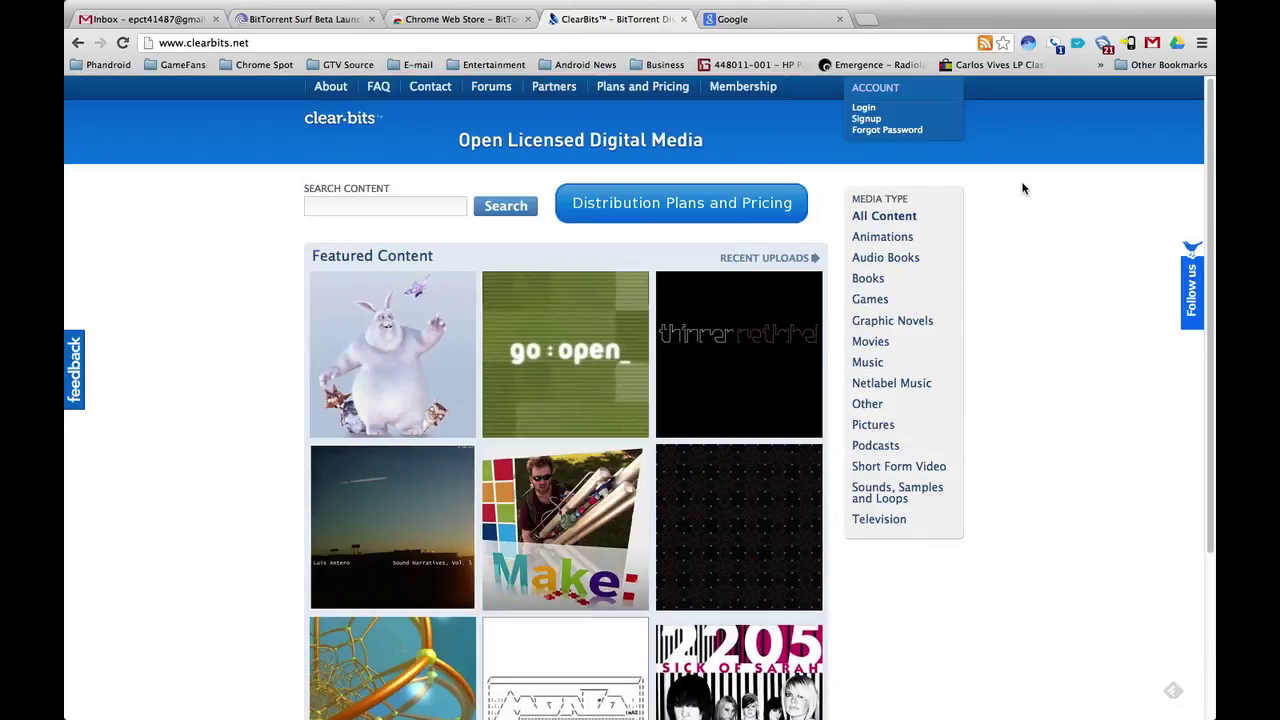